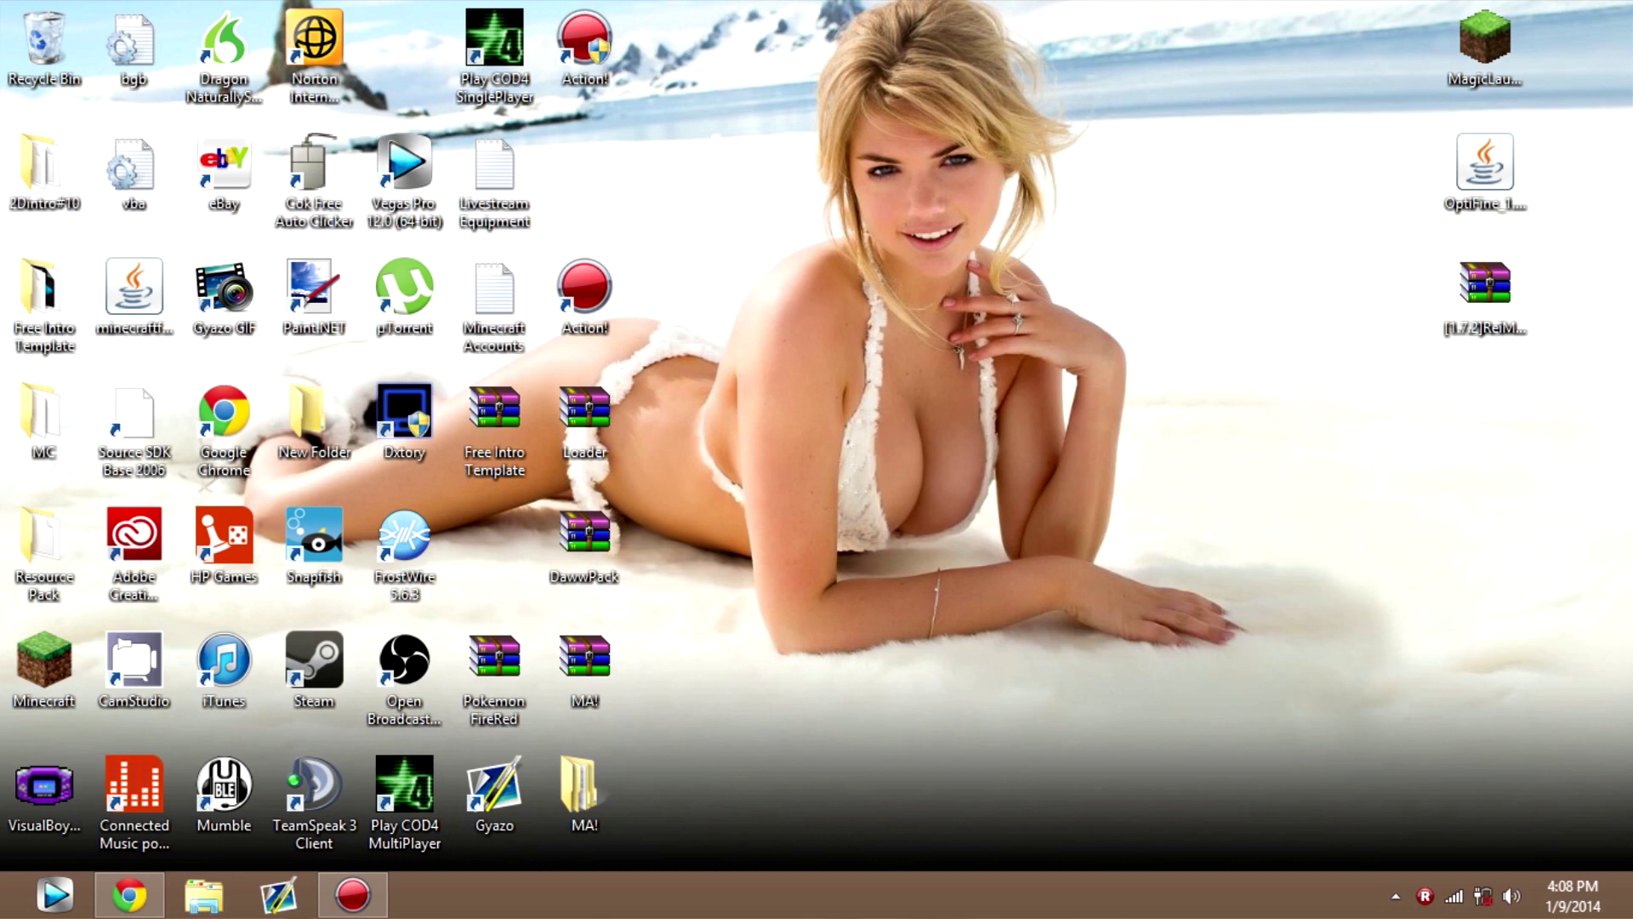
click(1485, 289)
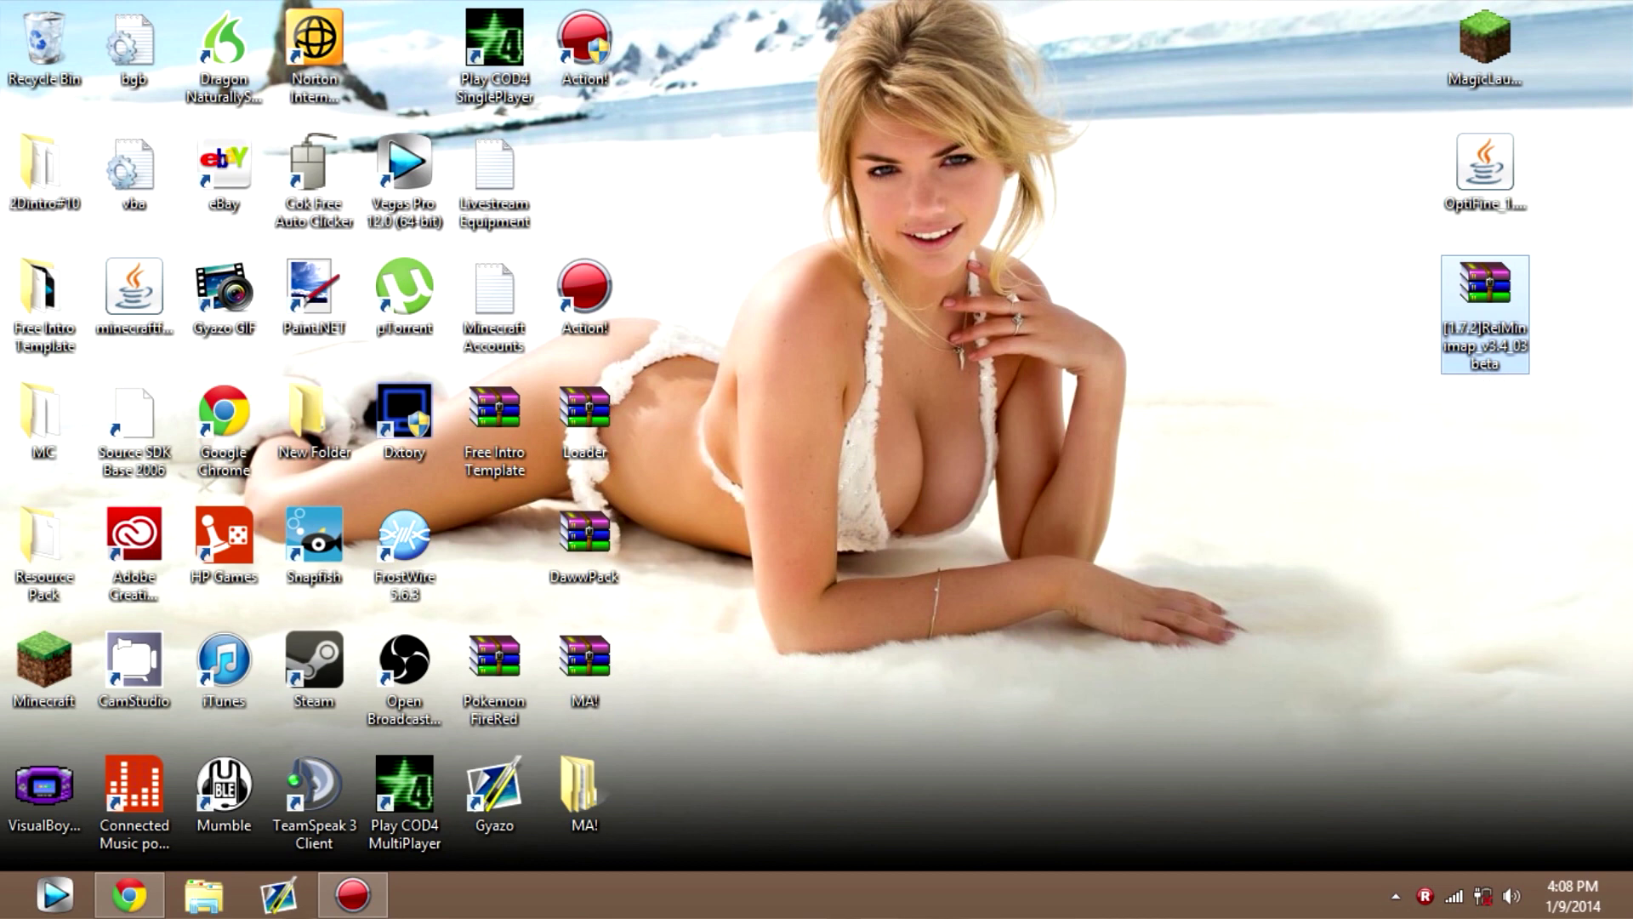
click(1403, 399)
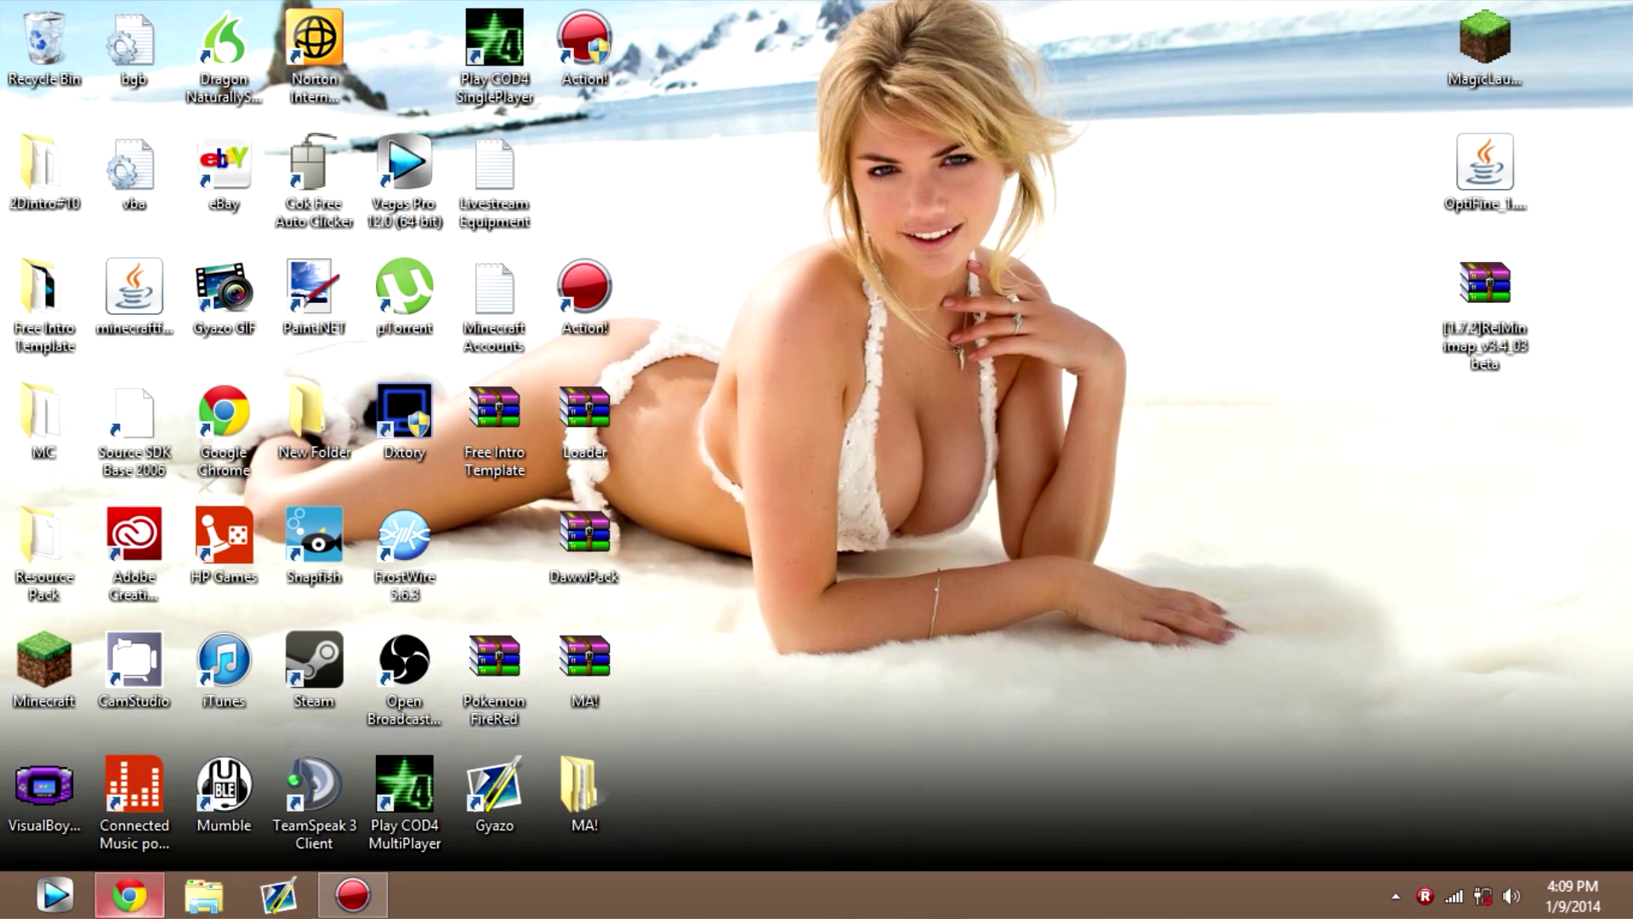
Step: Switch to Chrome, examine the Magic Launcher forum topic's features and download links, and close its tab
click(130, 894)
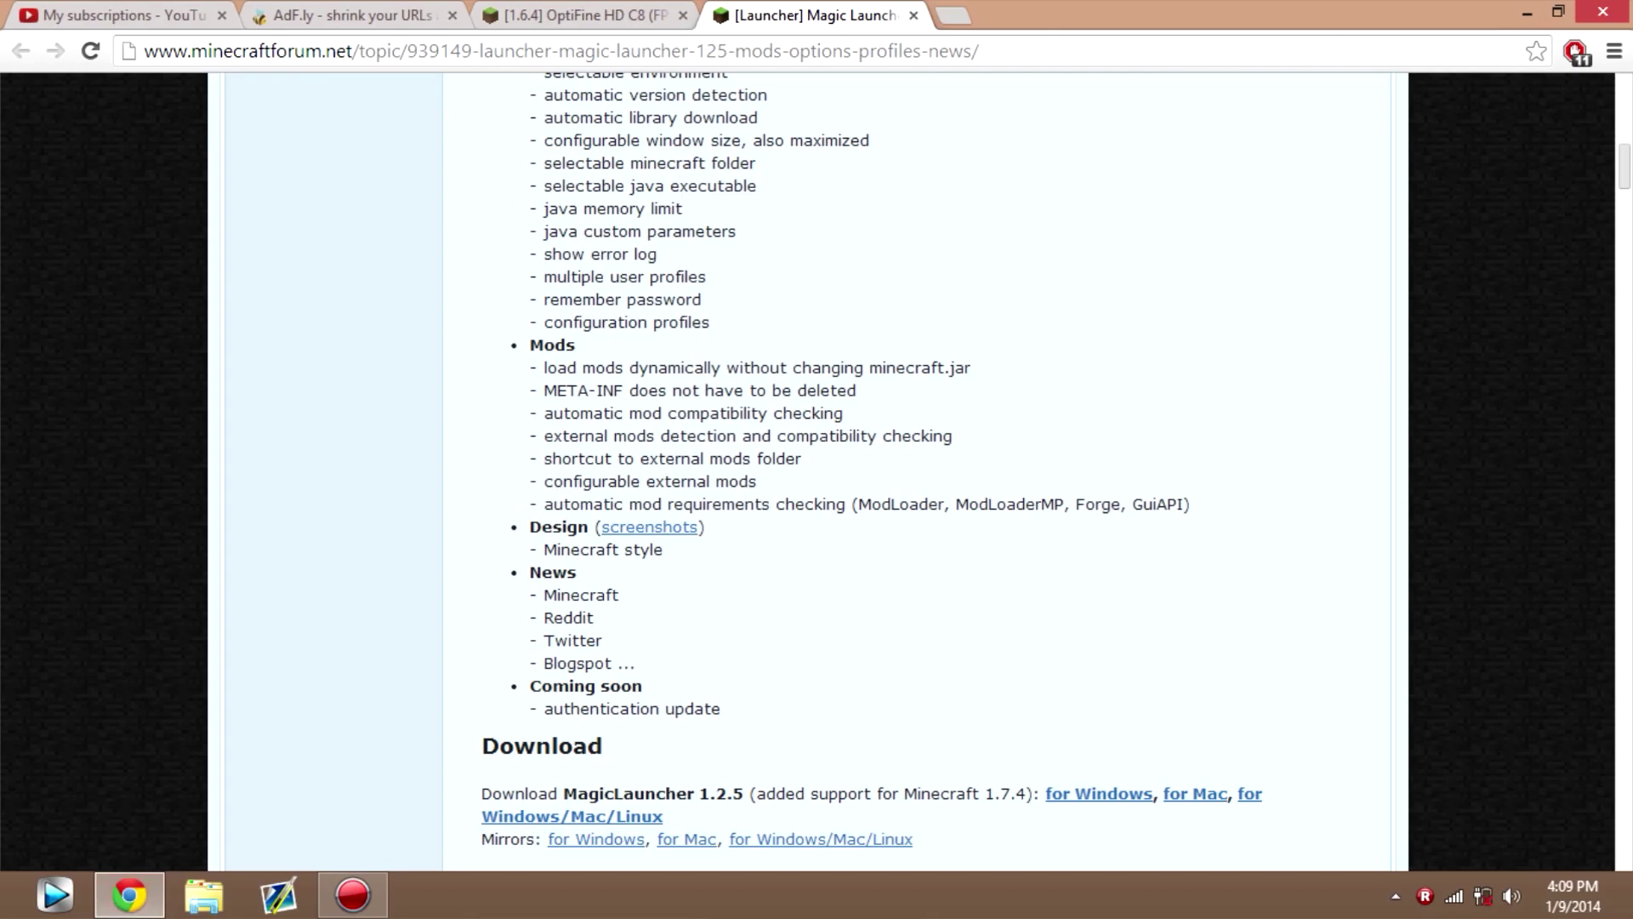
mouse_move(1623, 166)
mouse_down()
mouse_move(1623, 419)
mouse_move(1624, 161)
mouse_up()
scroll(808, 425, up, 10)
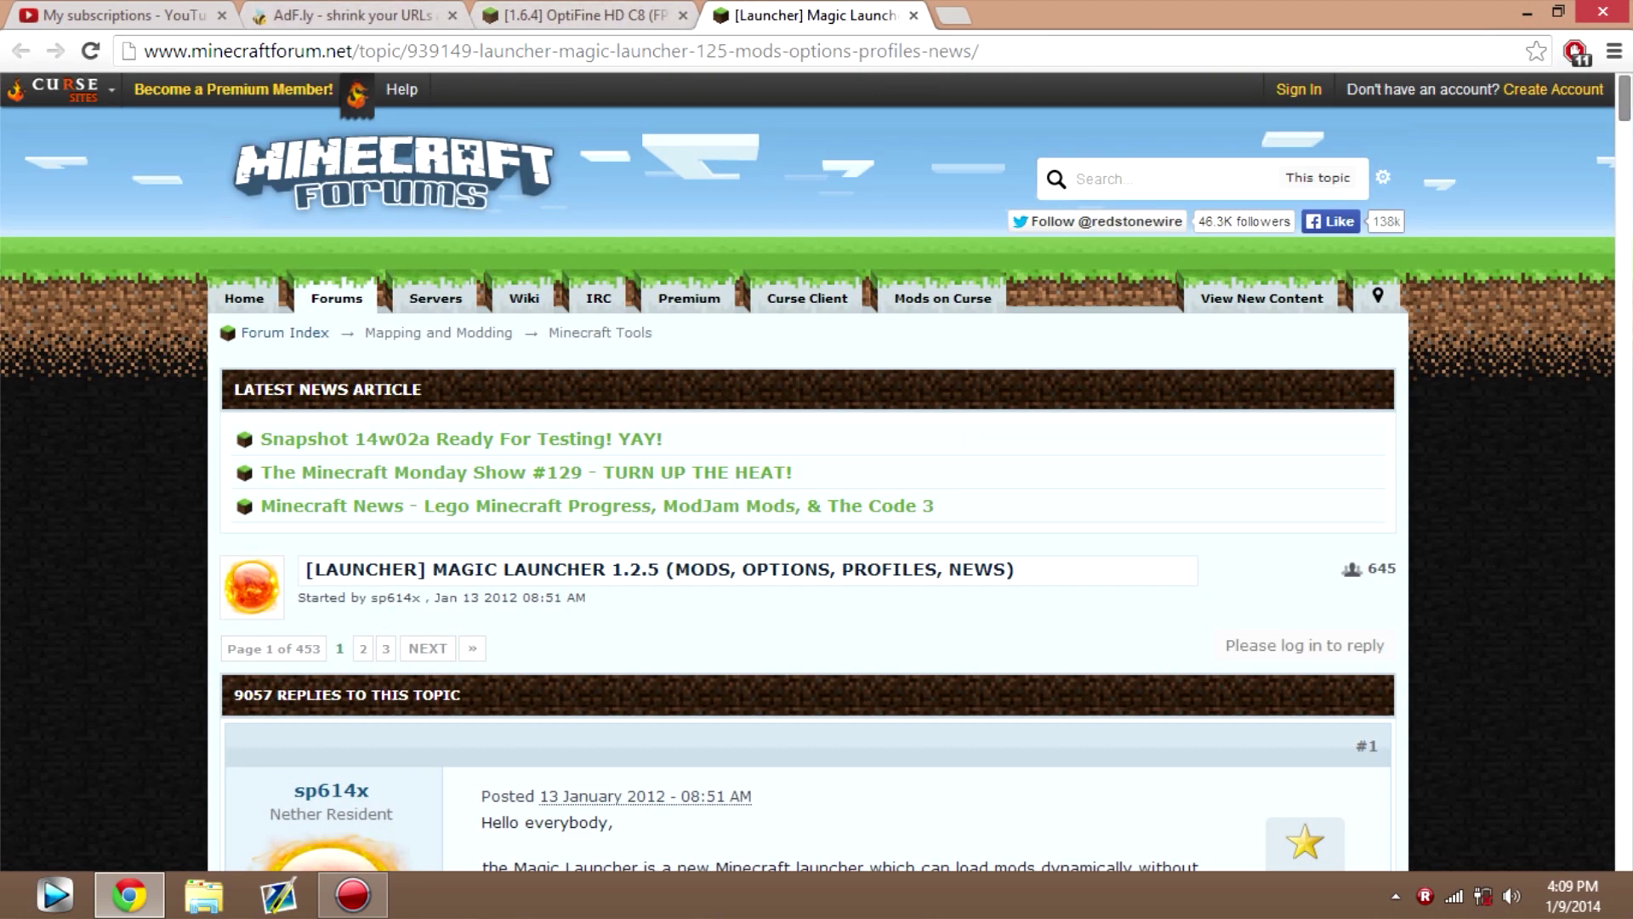
scroll(808, 468, down, 7)
scroll(808, 468, down, 1)
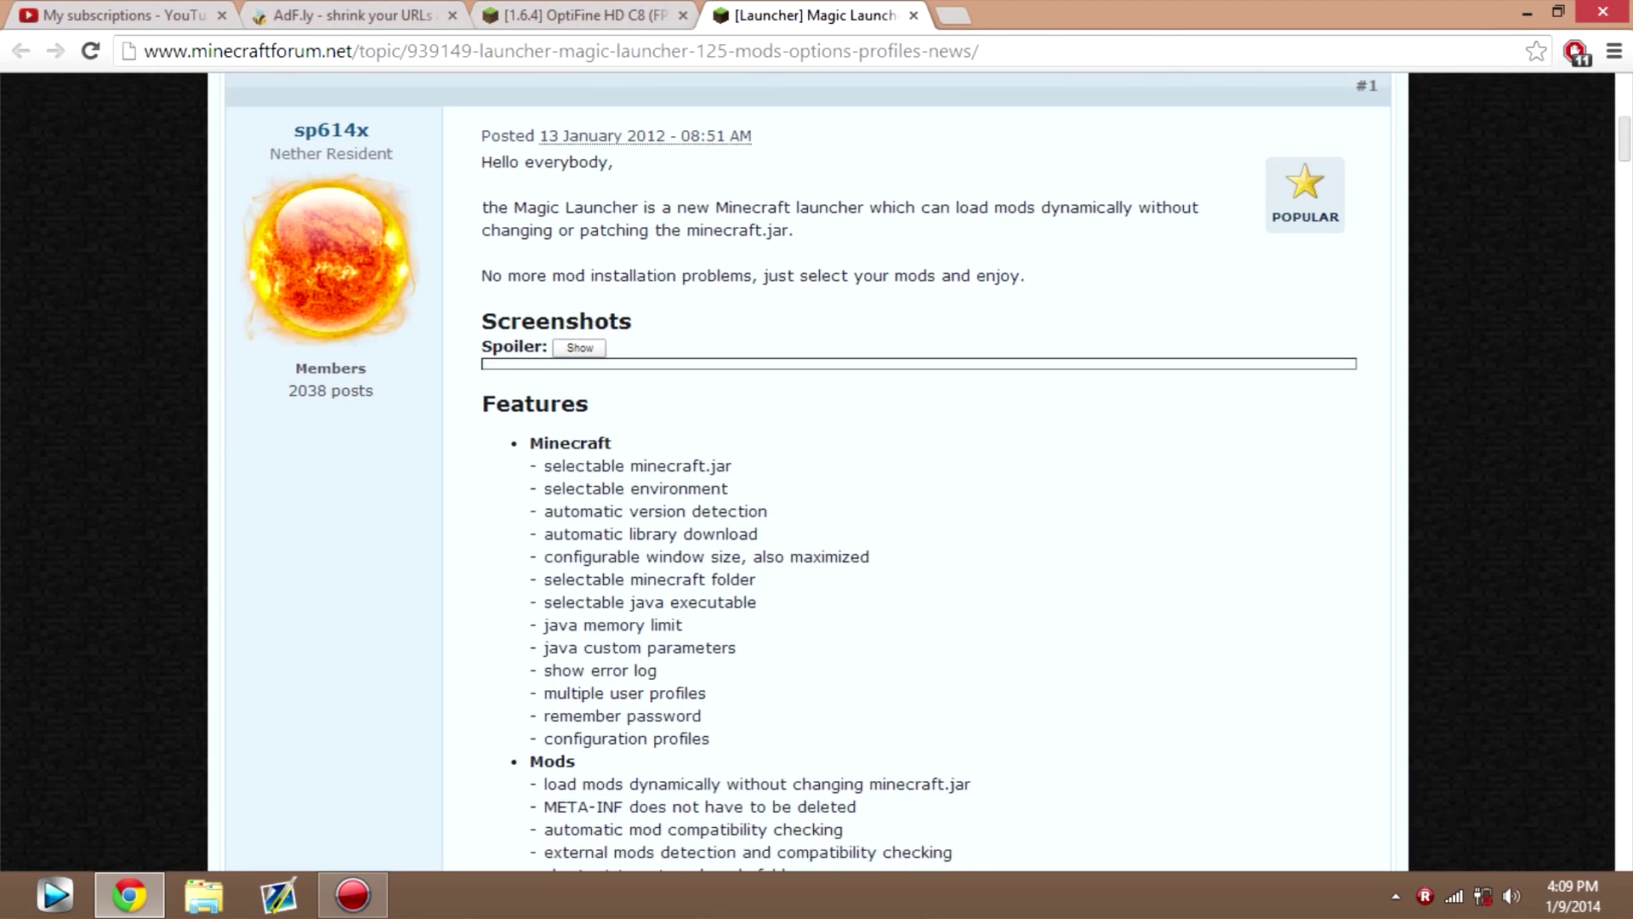
scroll(808, 468, down, 10)
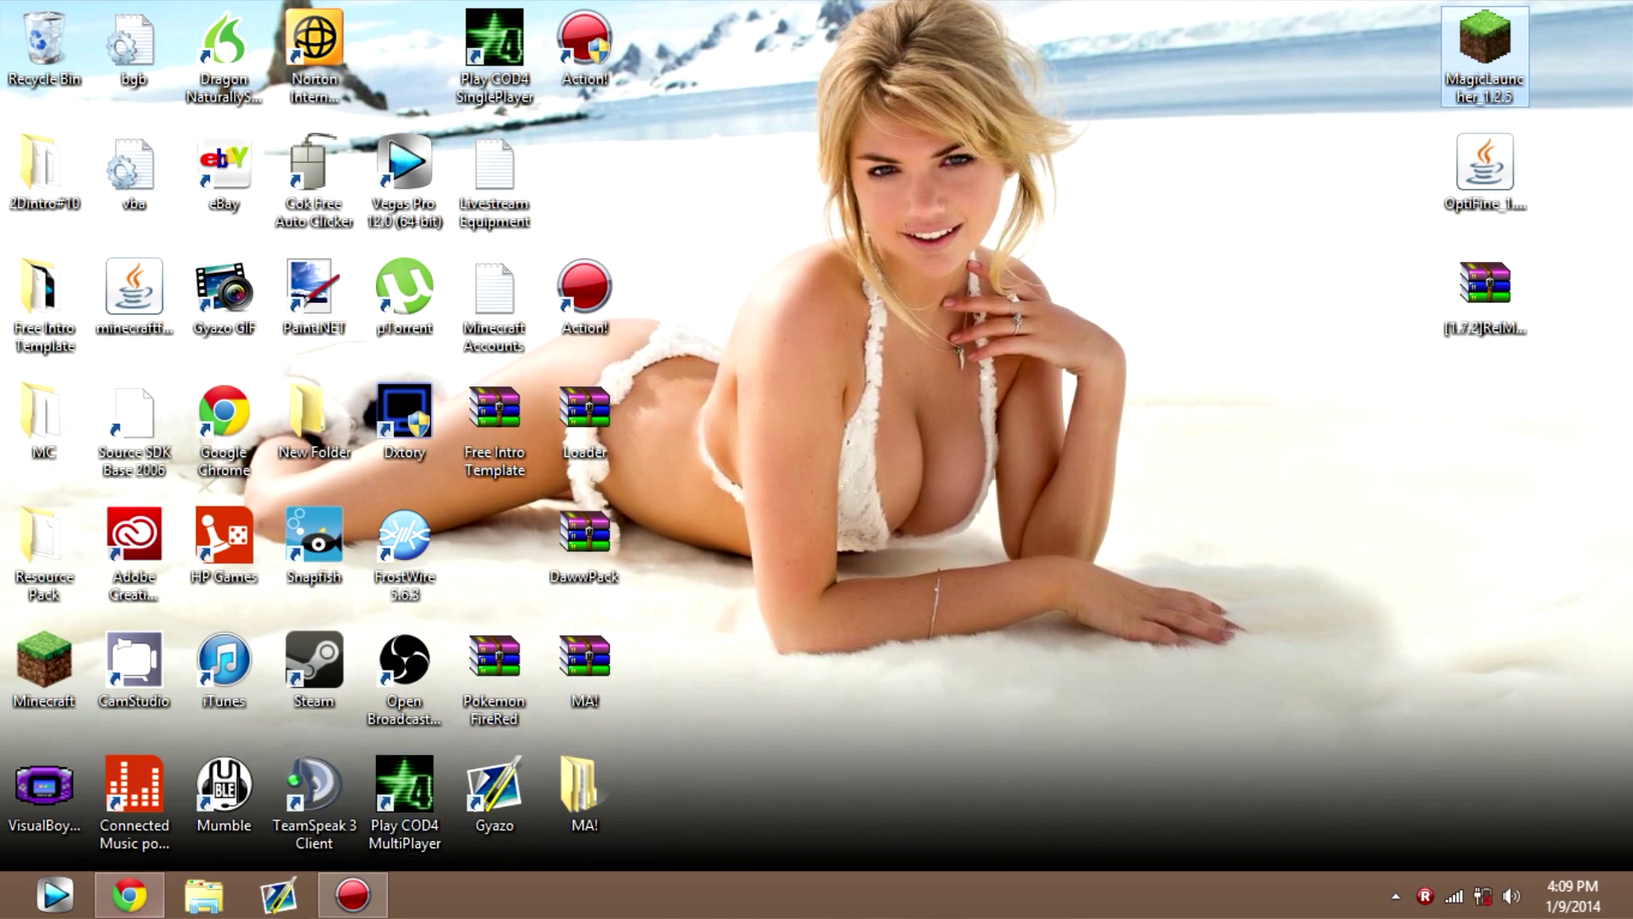
click(129, 894)
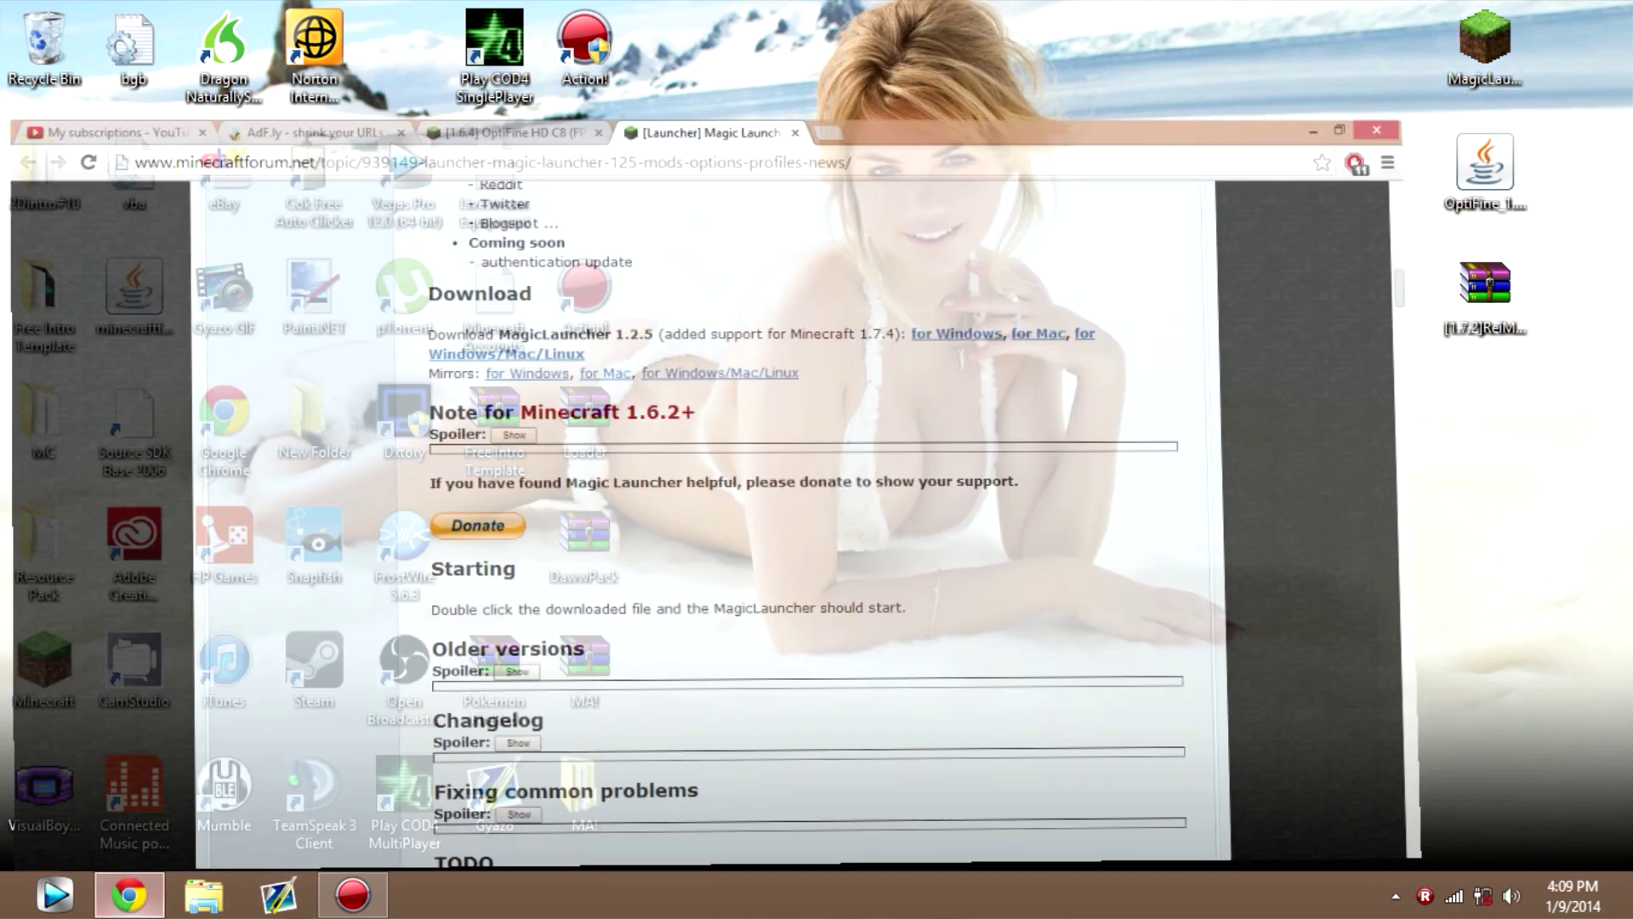
click(913, 15)
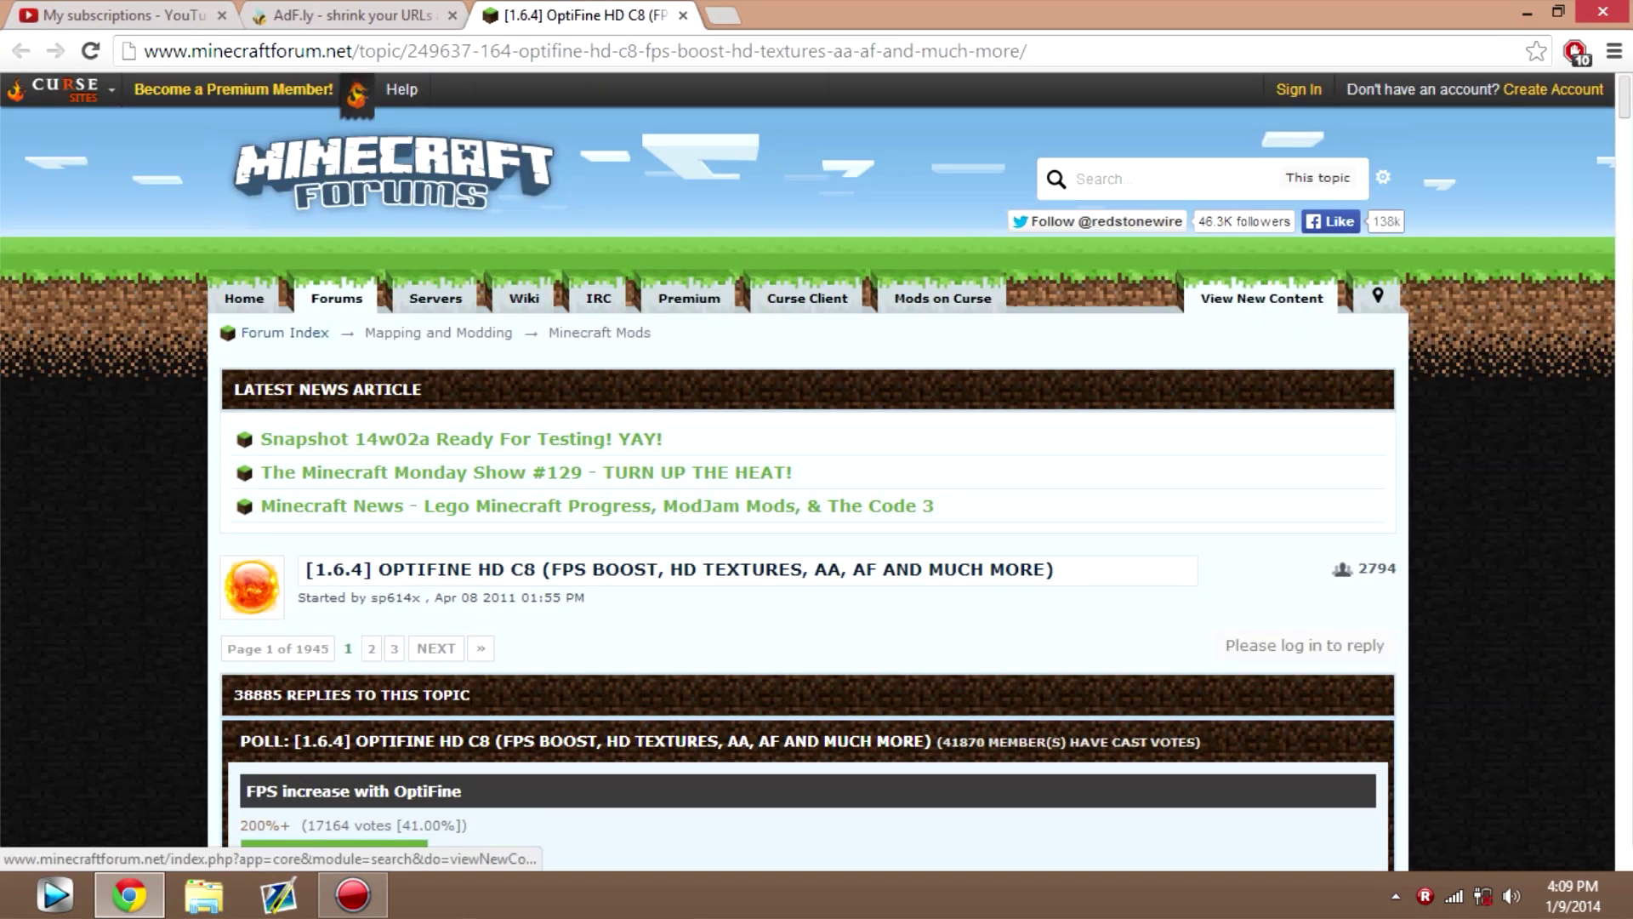
Step: Examine the OptiFine topic's download links for the HD A9 Ultra preview for Minecraft 1.7.2, and close its tab
scroll(817, 467, down, 13)
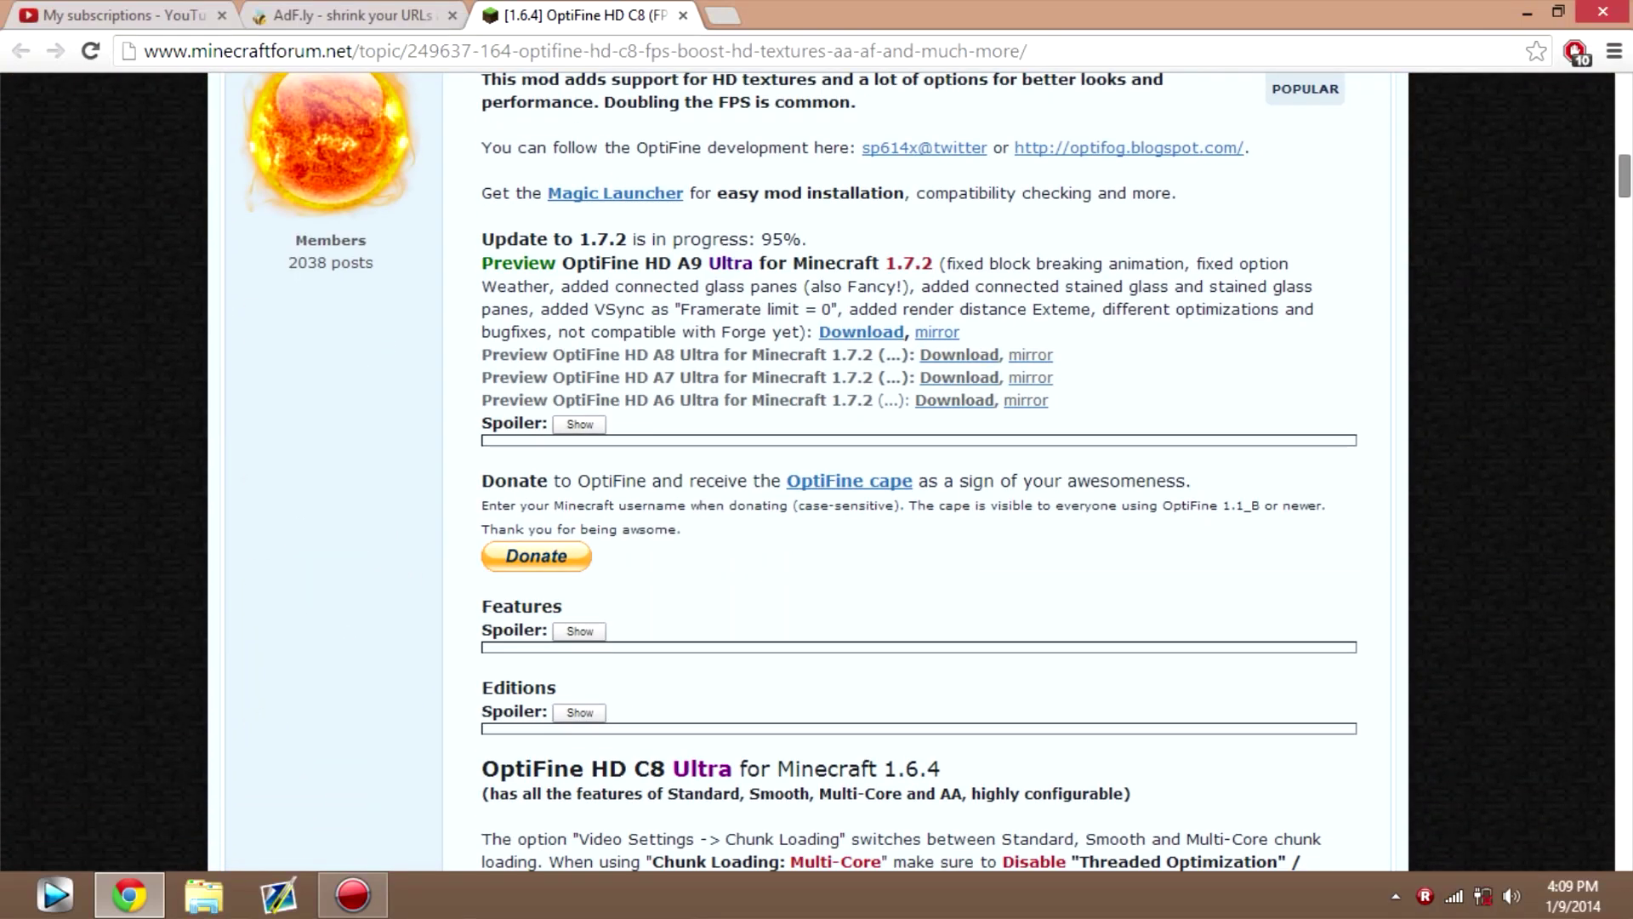
scroll(817, 467, up, 3)
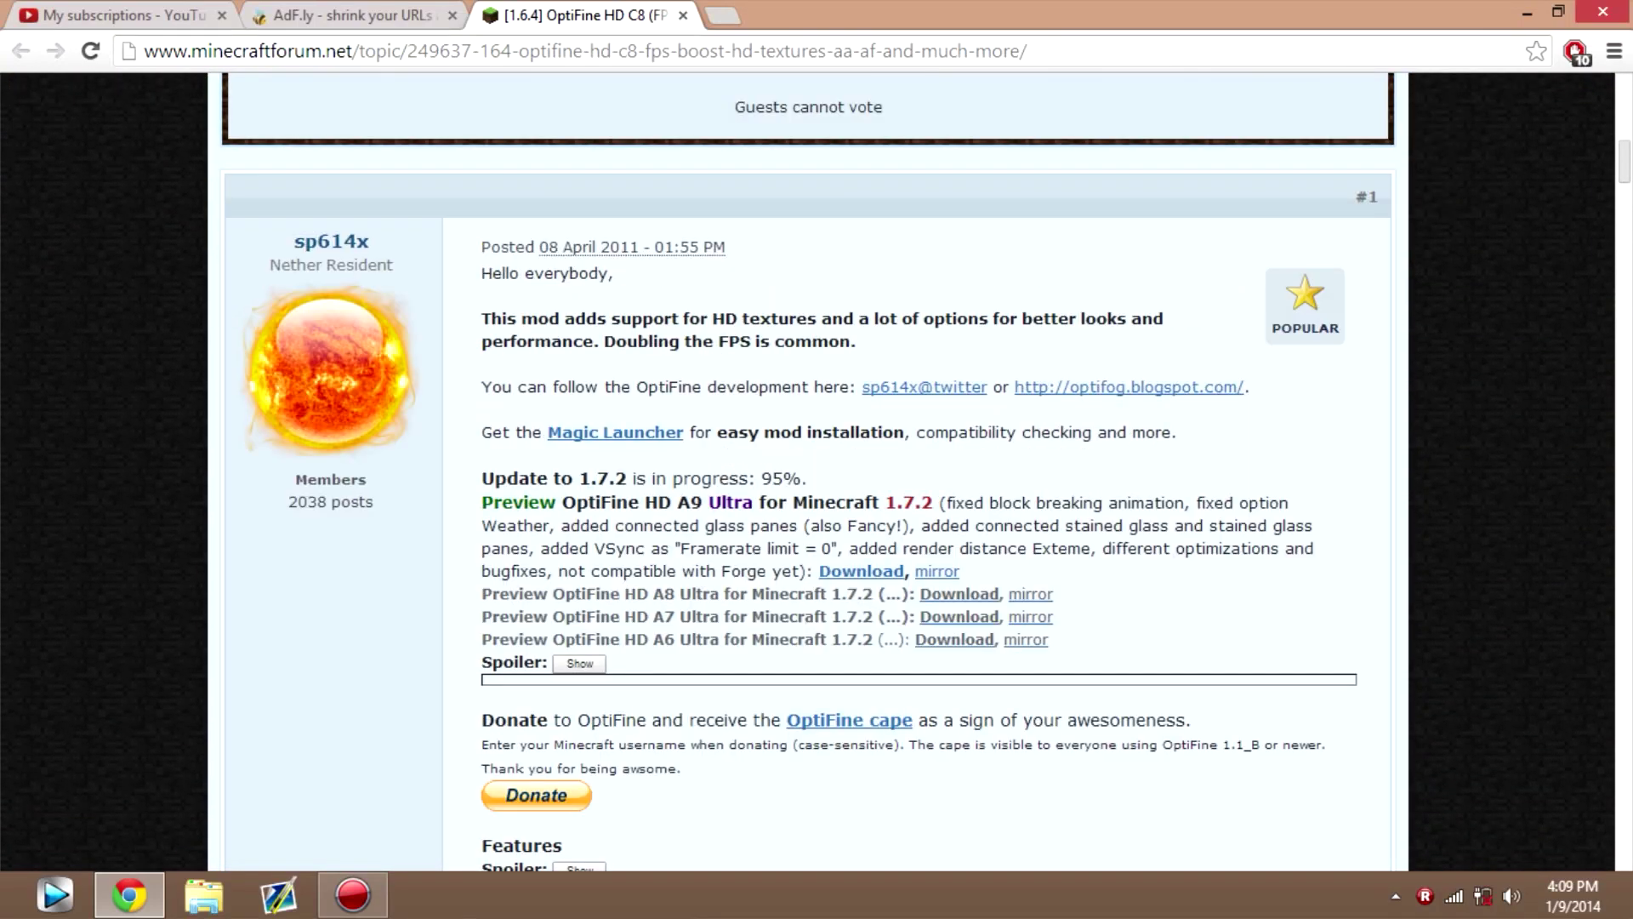
scroll(816, 468, down, 2)
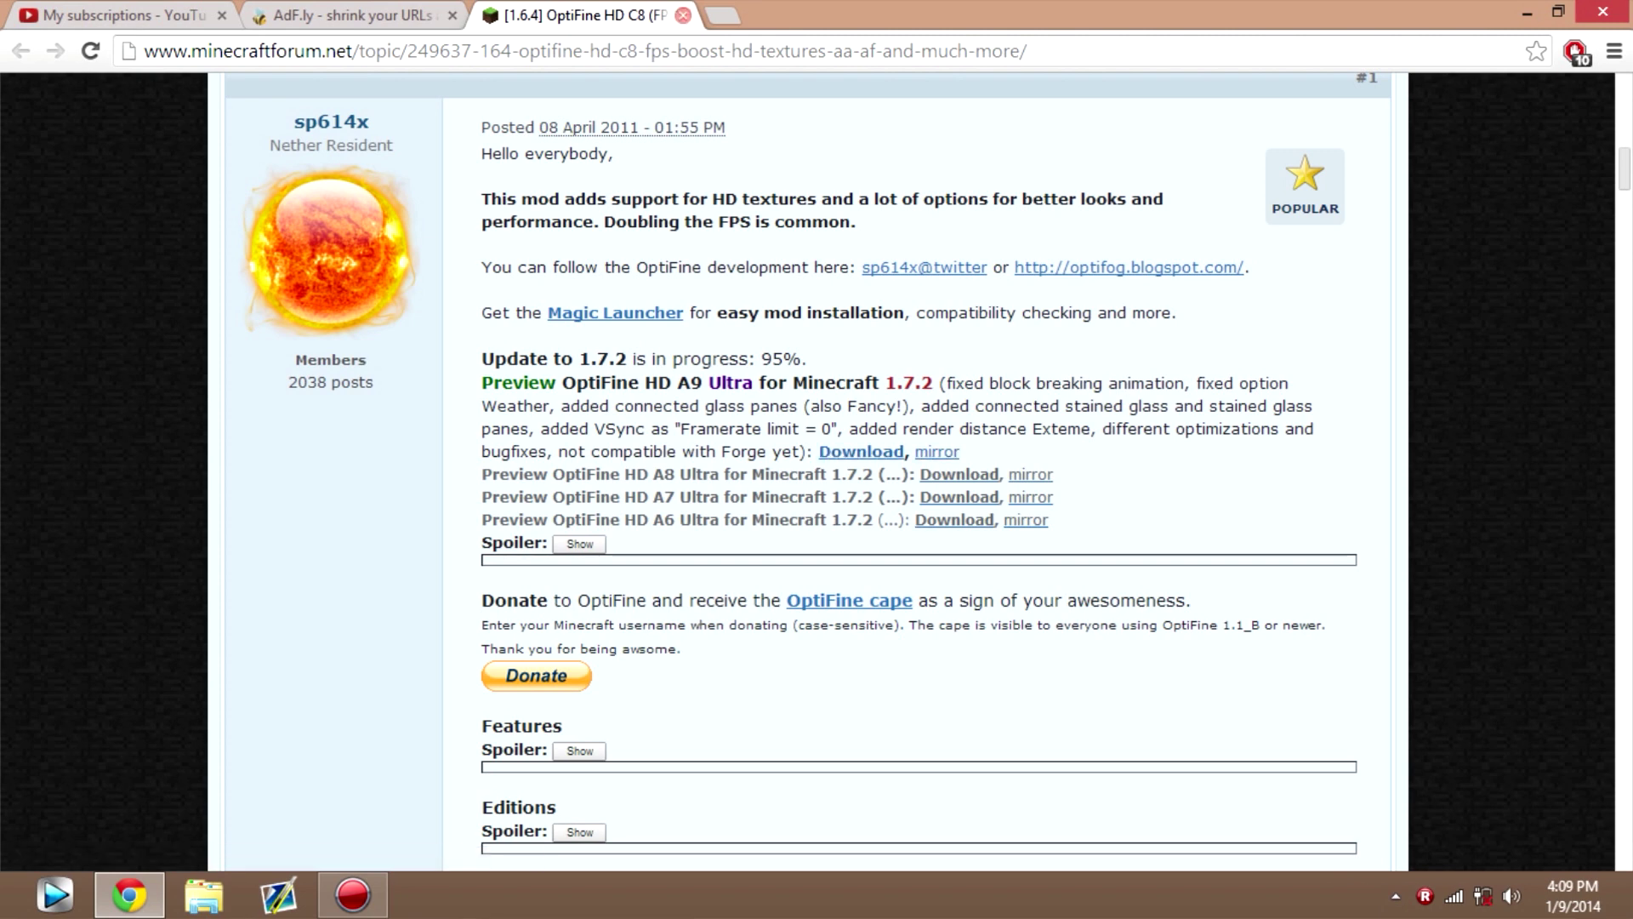
click(683, 15)
click(1528, 12)
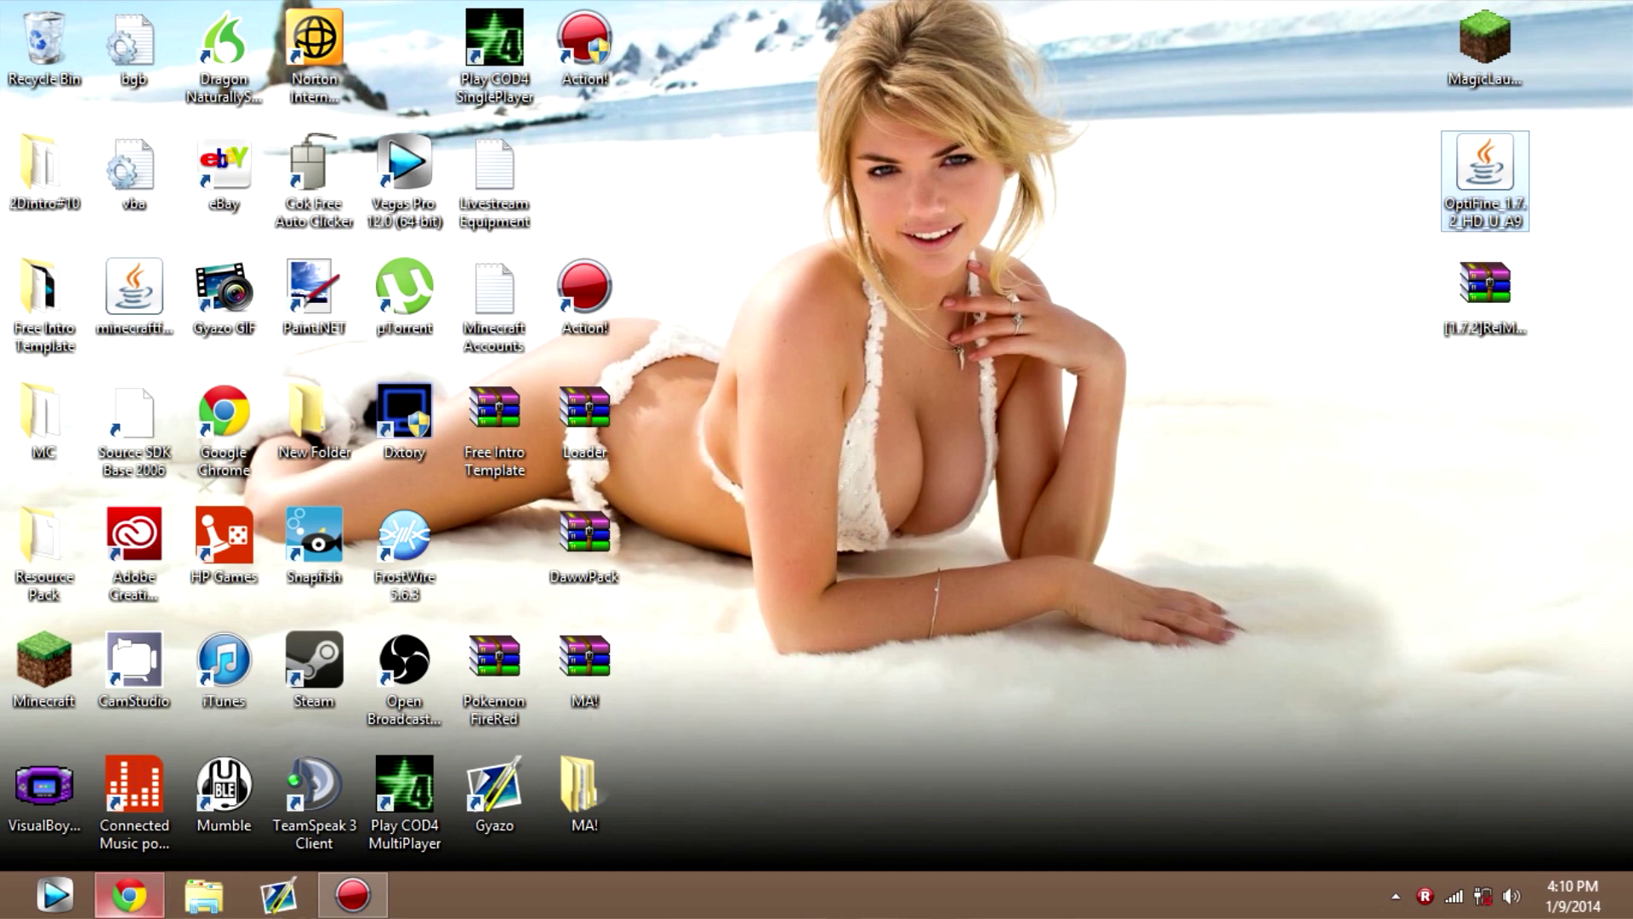
Step: Inspect the downloaded ReiMinimap archive from the AdF.ly page in Chrome, and close both the archive and that tab
click(130, 895)
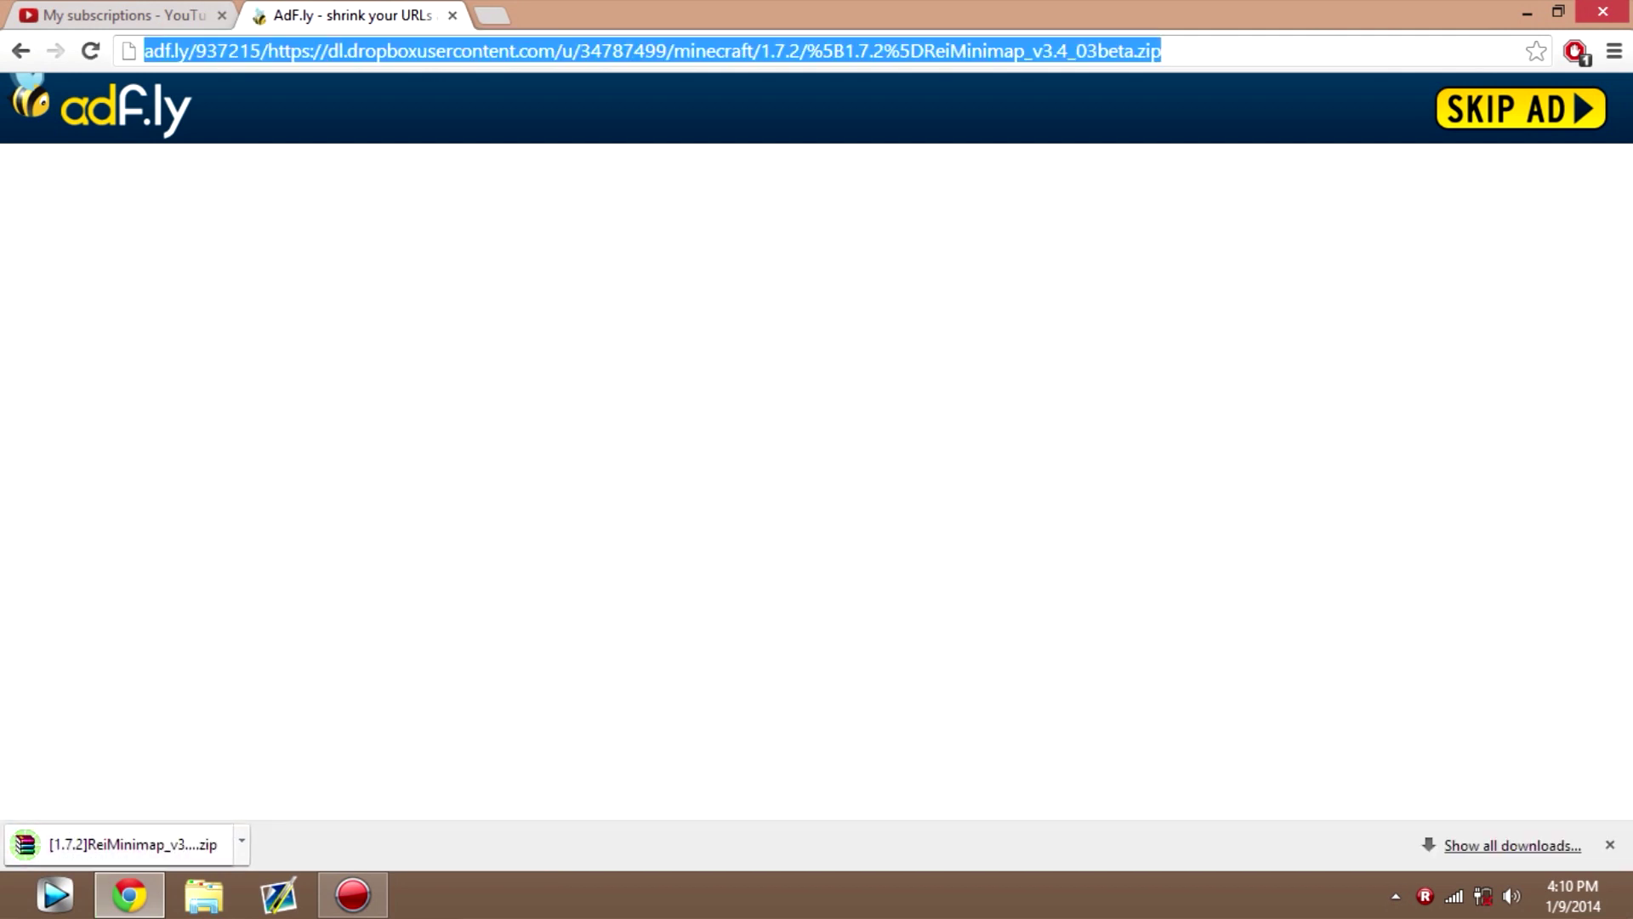
click(119, 845)
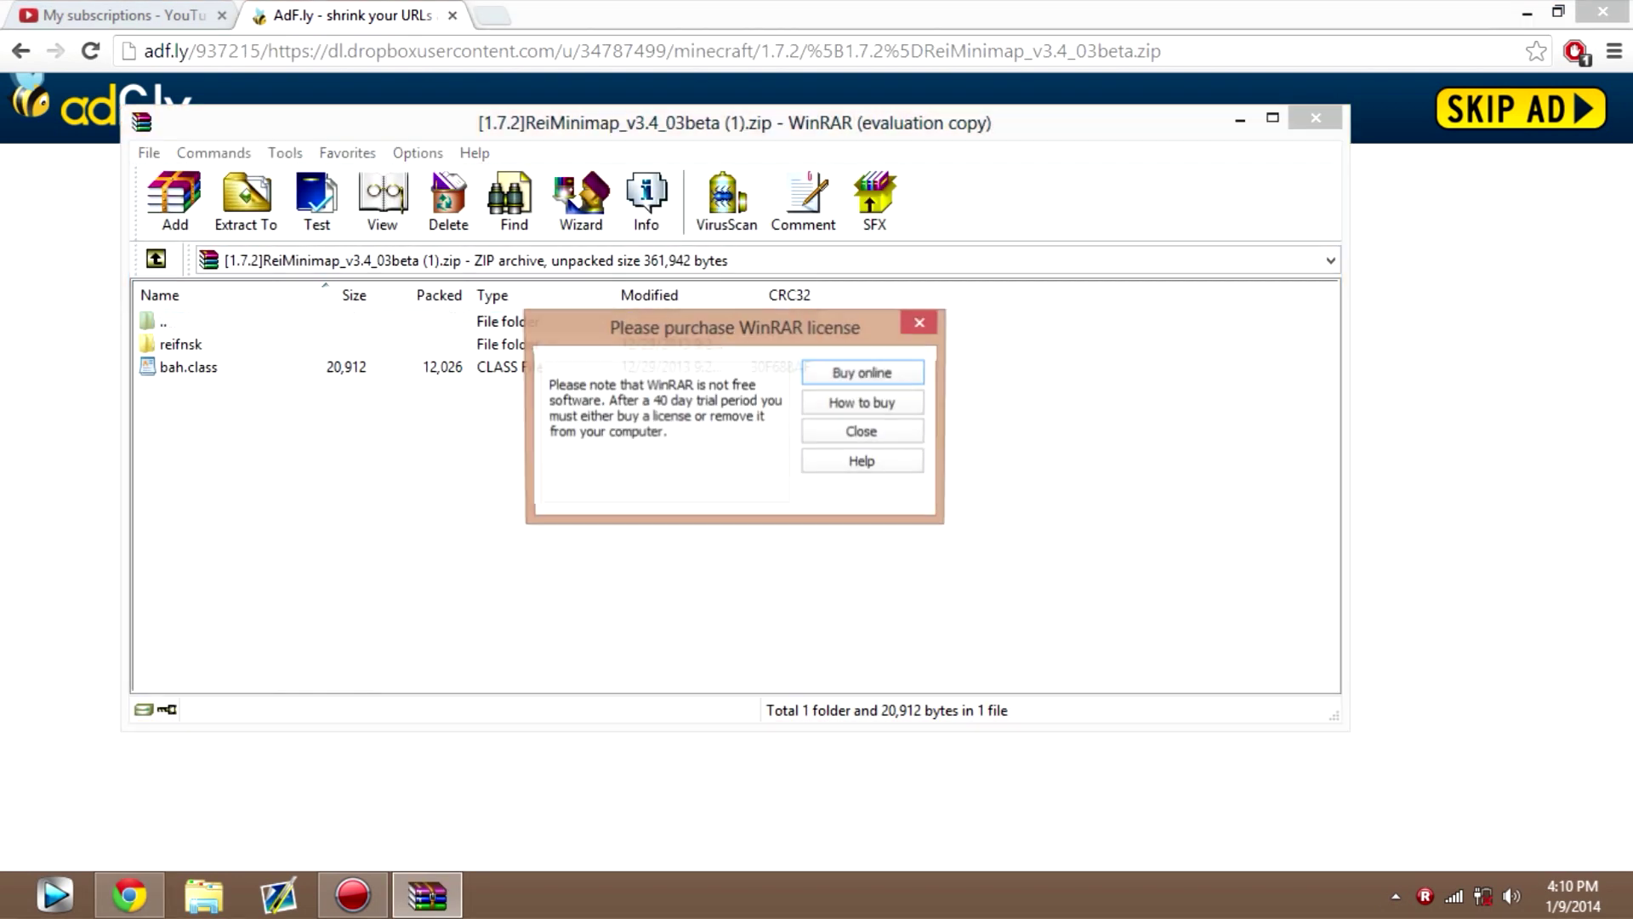
click(863, 432)
click(1316, 119)
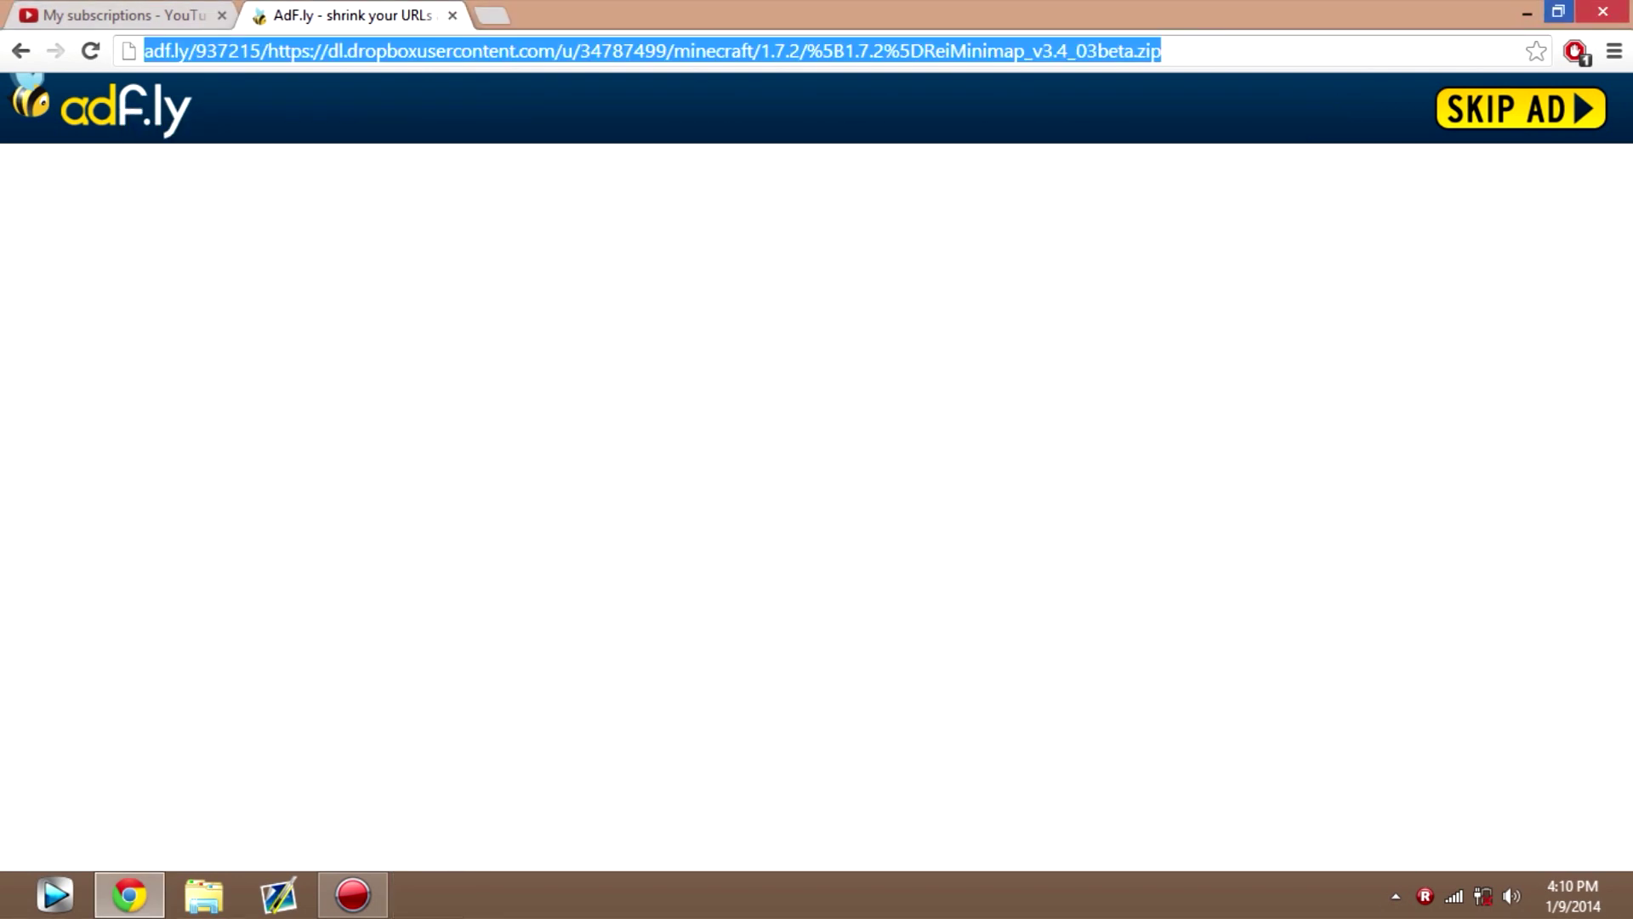
click(453, 14)
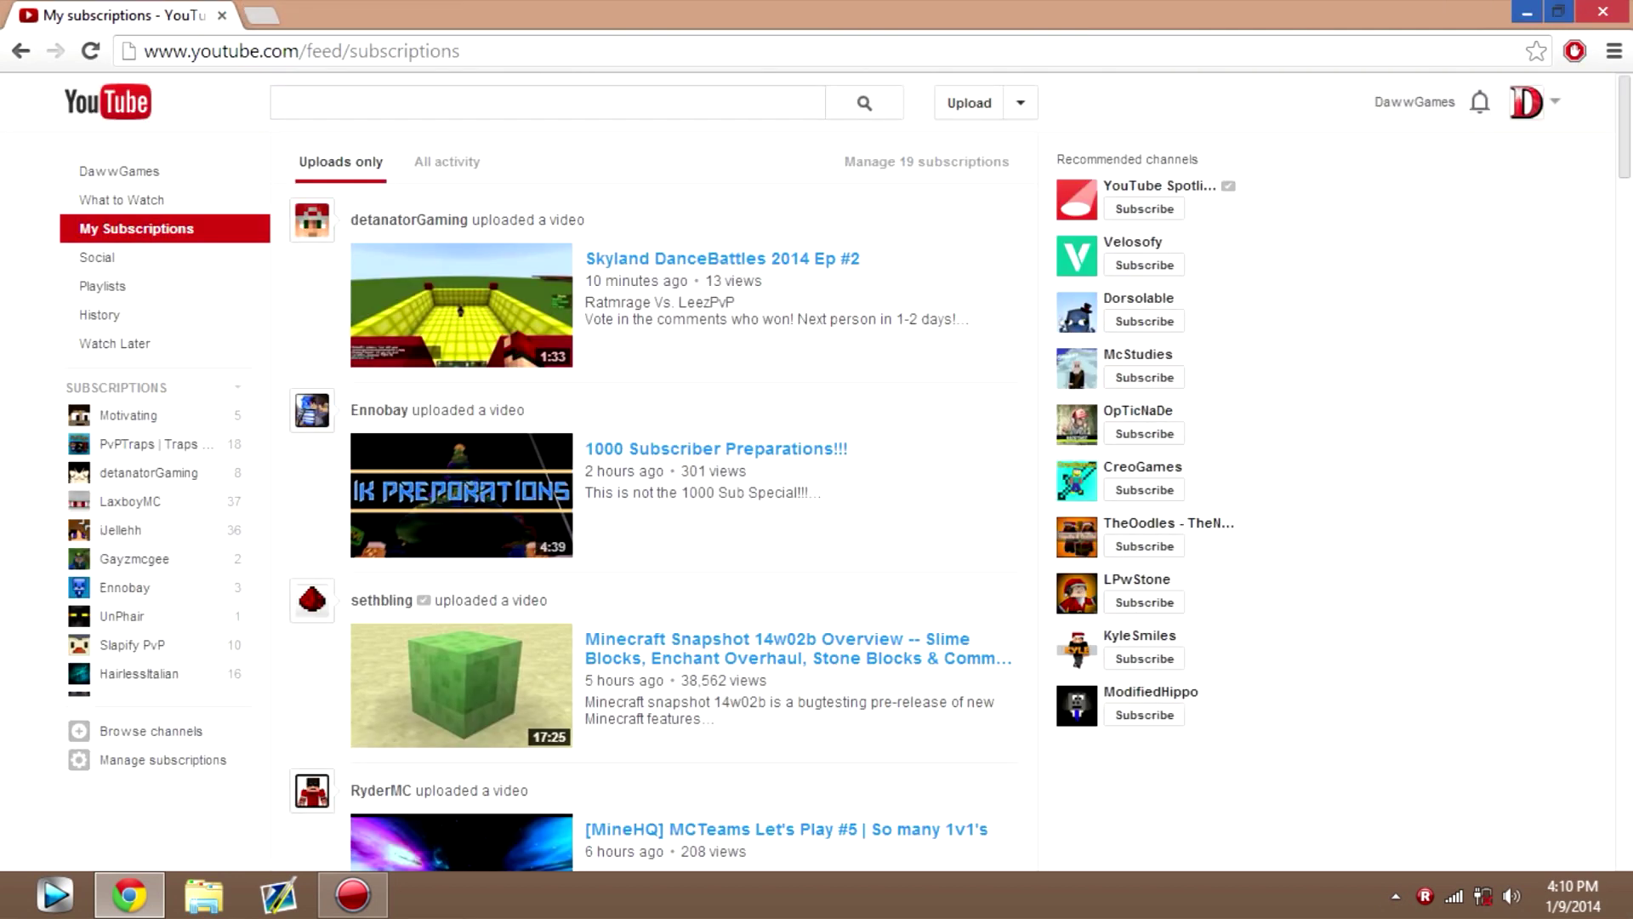
click(1527, 13)
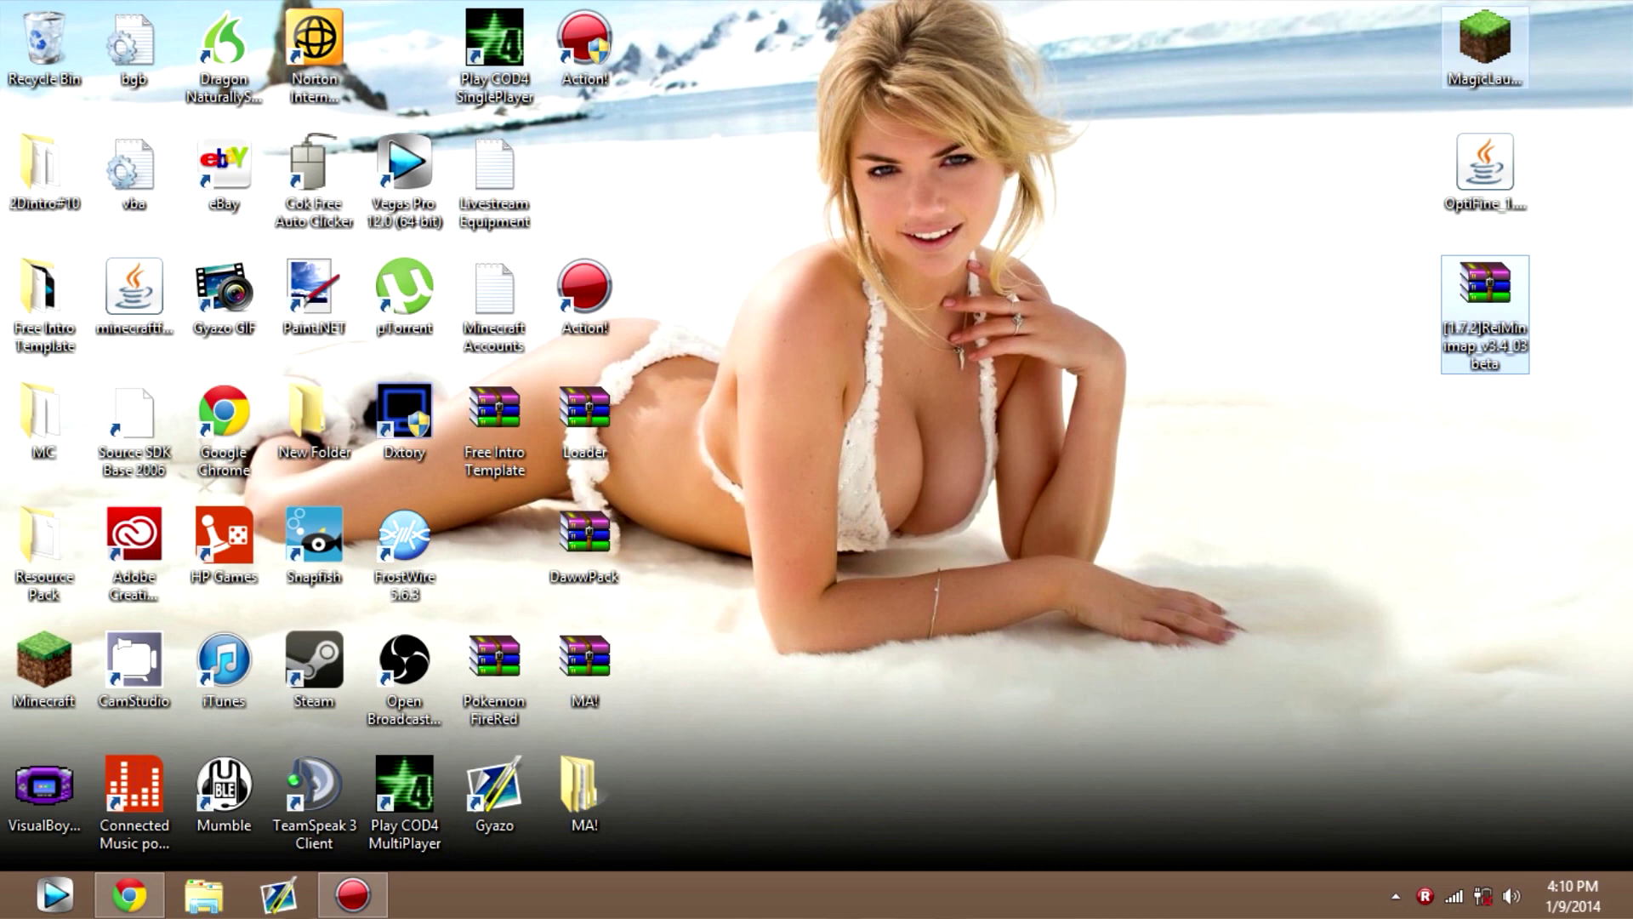
Step: Launch Magic Launcher 1.2.5 from the desktop and open its mod setup
click(1485, 44)
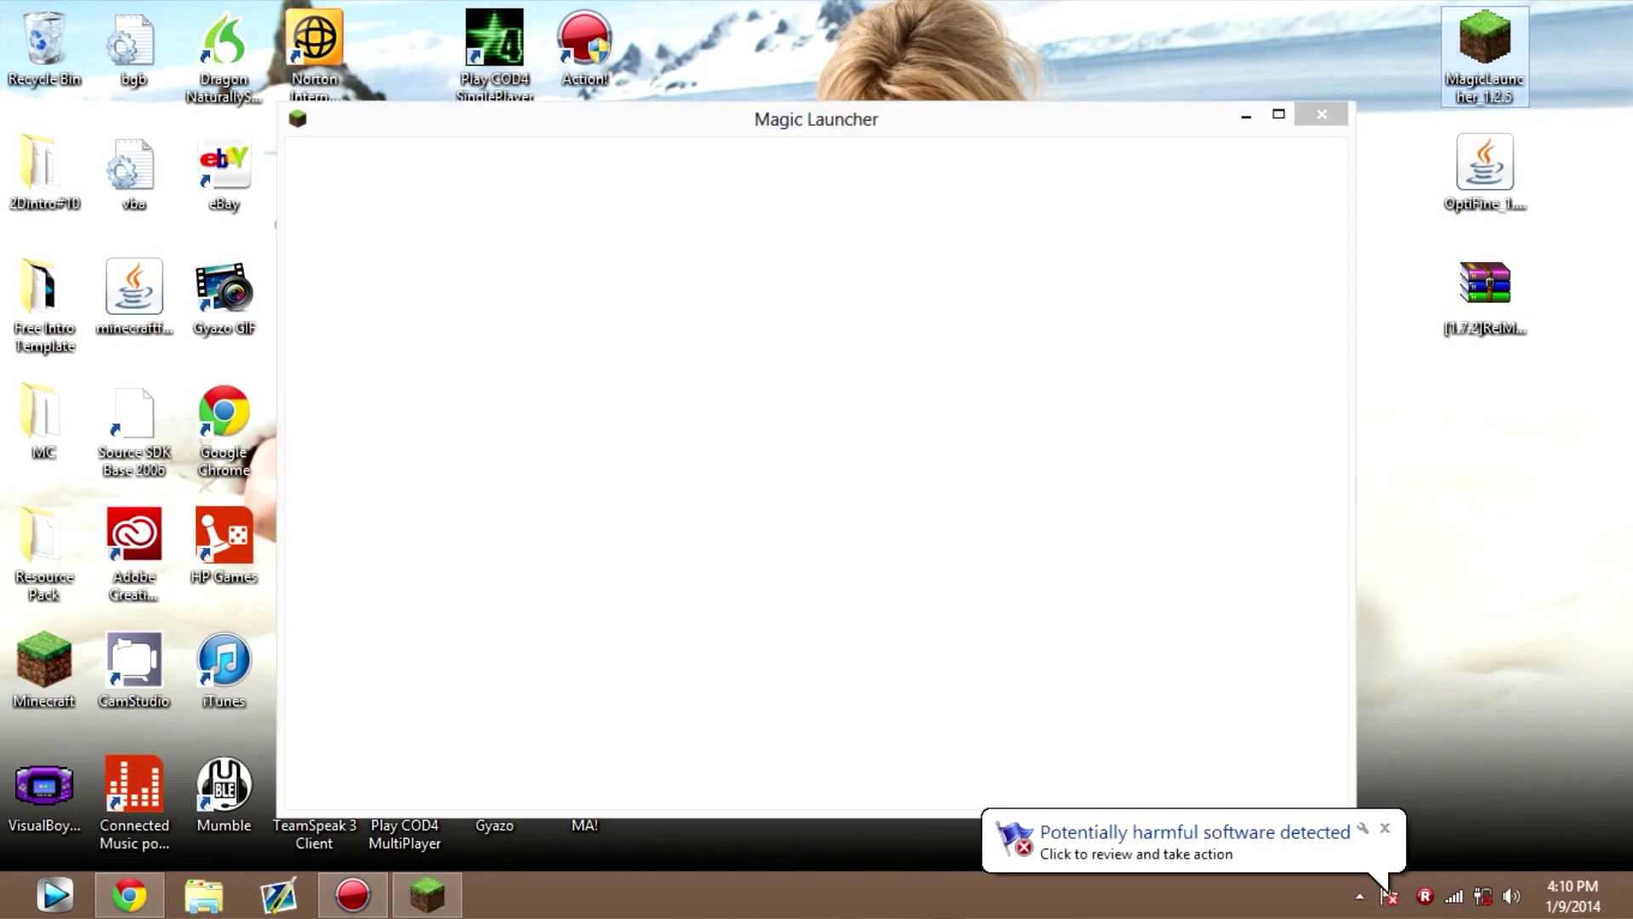
click(1384, 827)
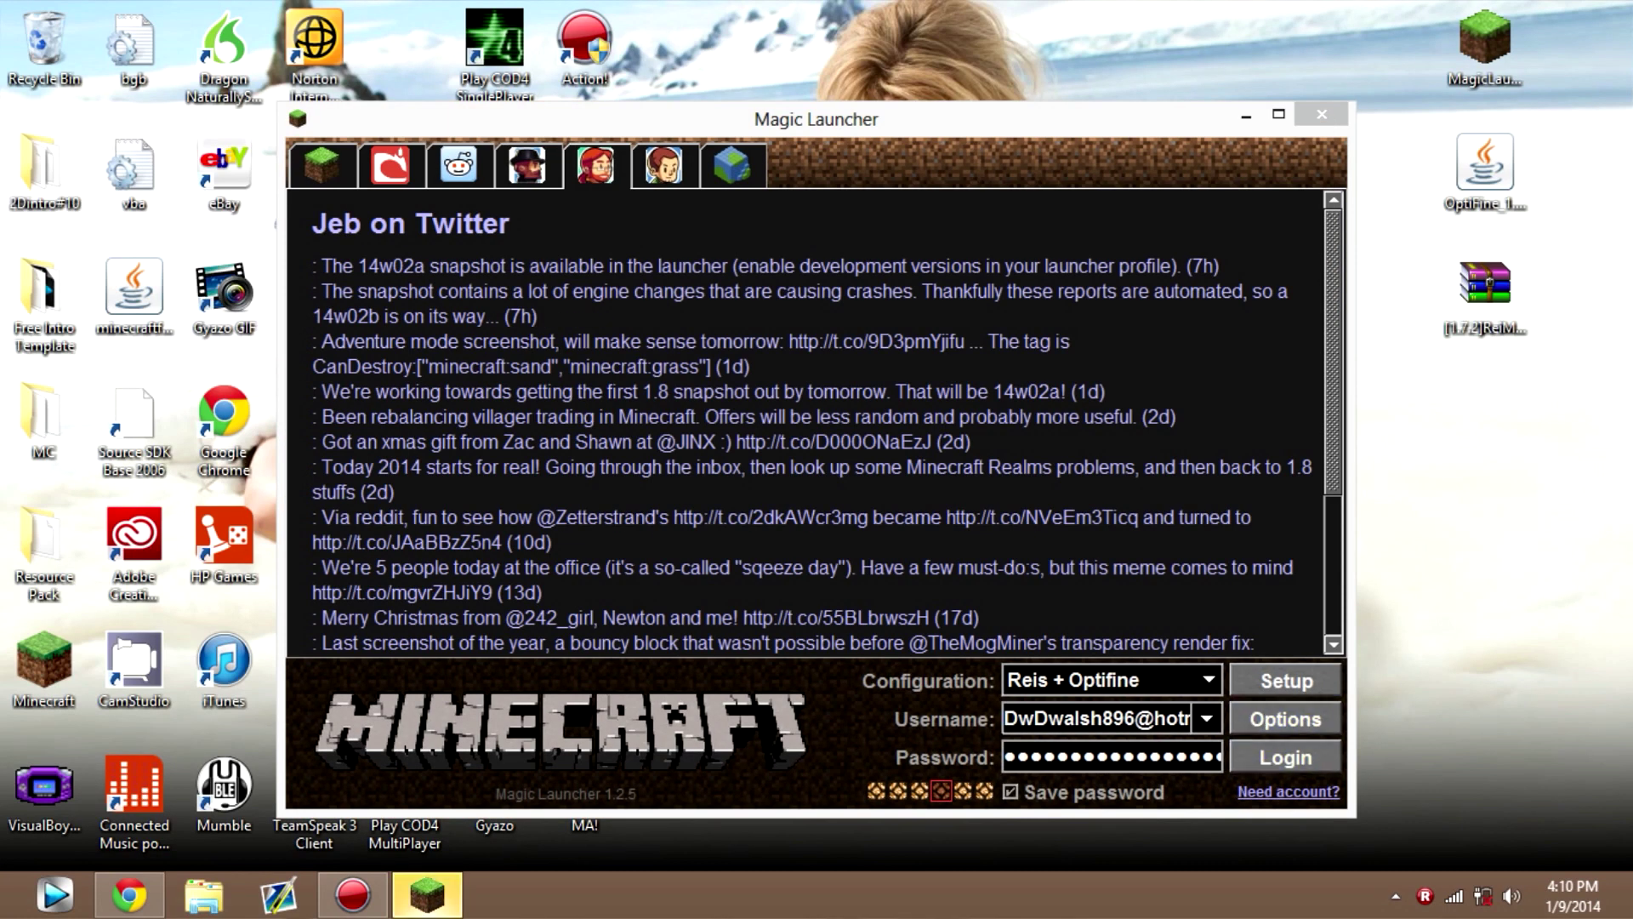
click(1286, 680)
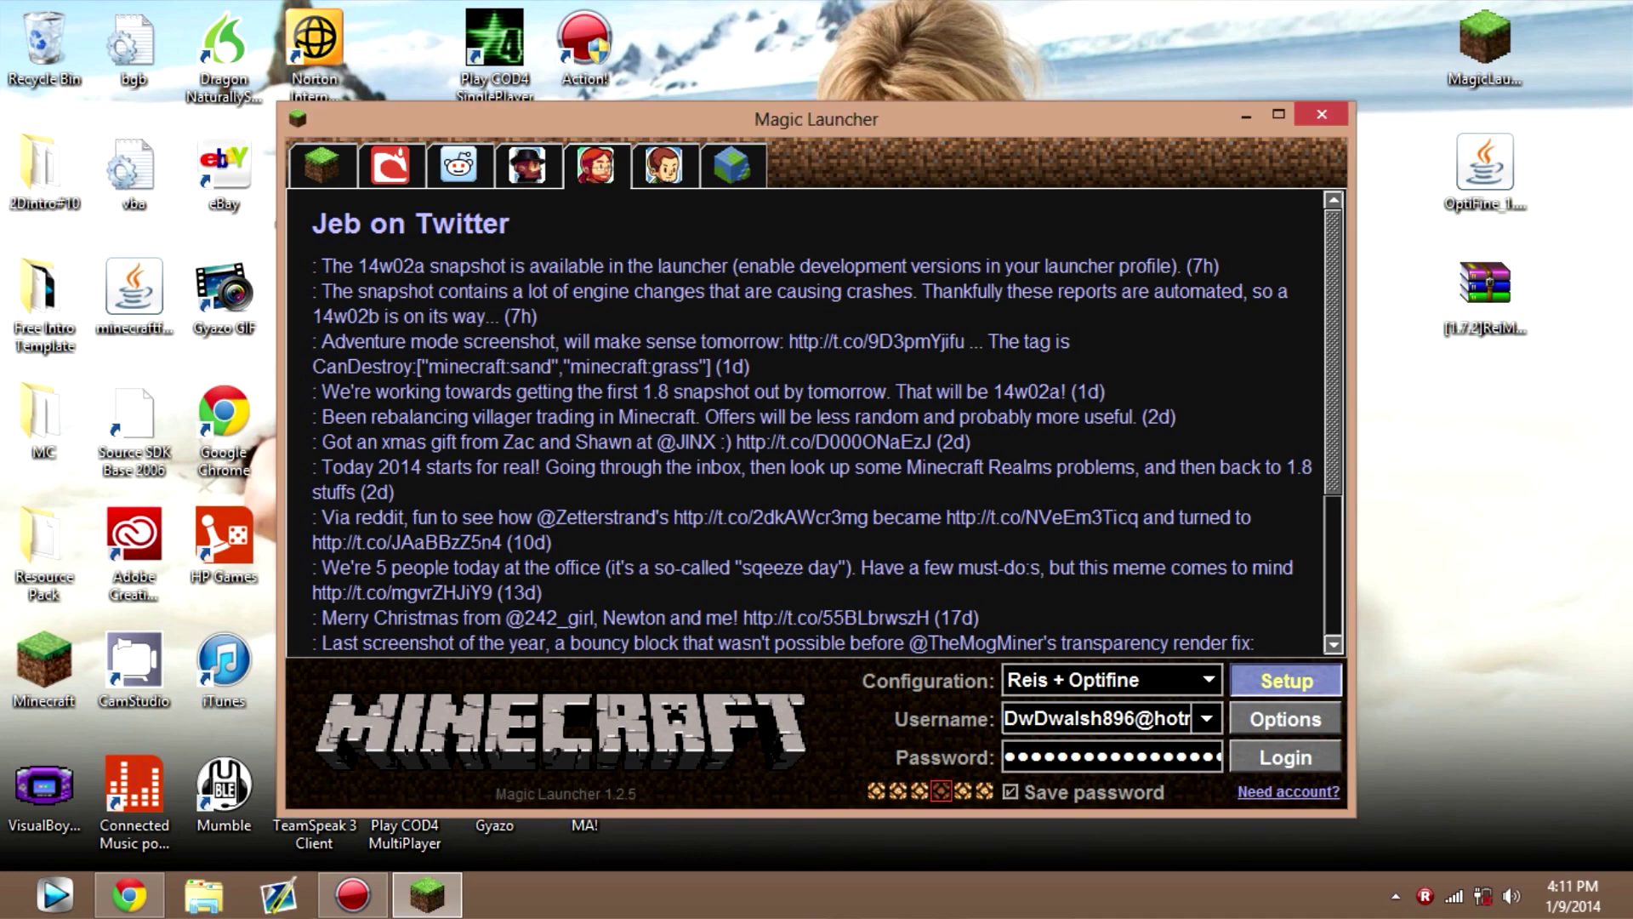
click(1286, 680)
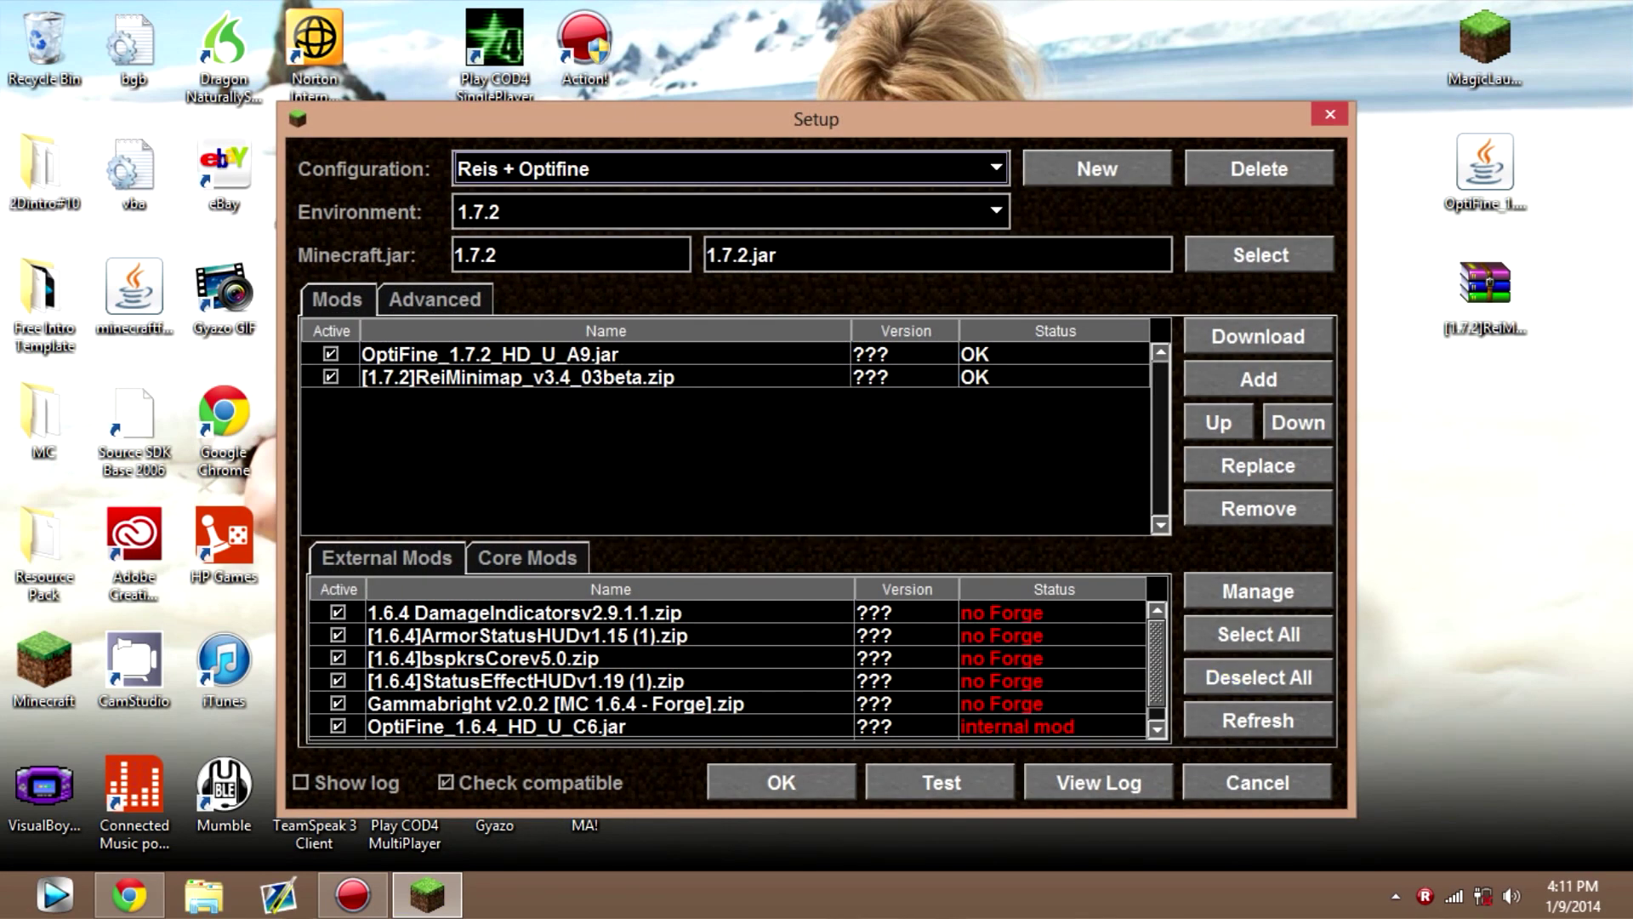
Step: Select the Default configuration and remove the ReiMinimap and OptiFine mods from its mod list
click(995, 168)
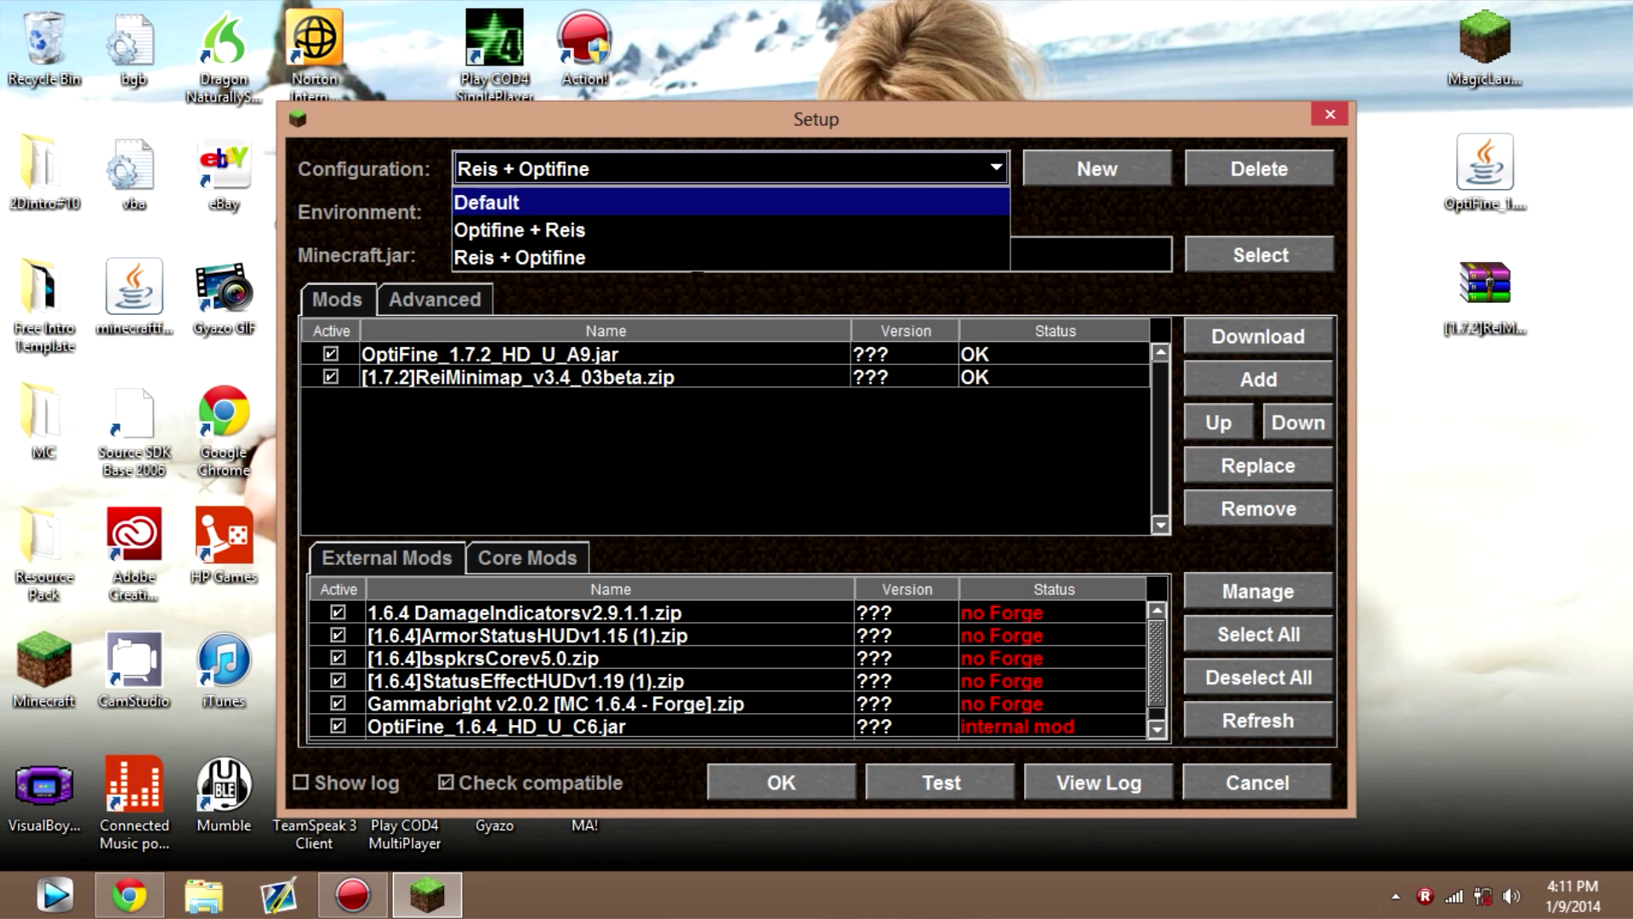
key(Return)
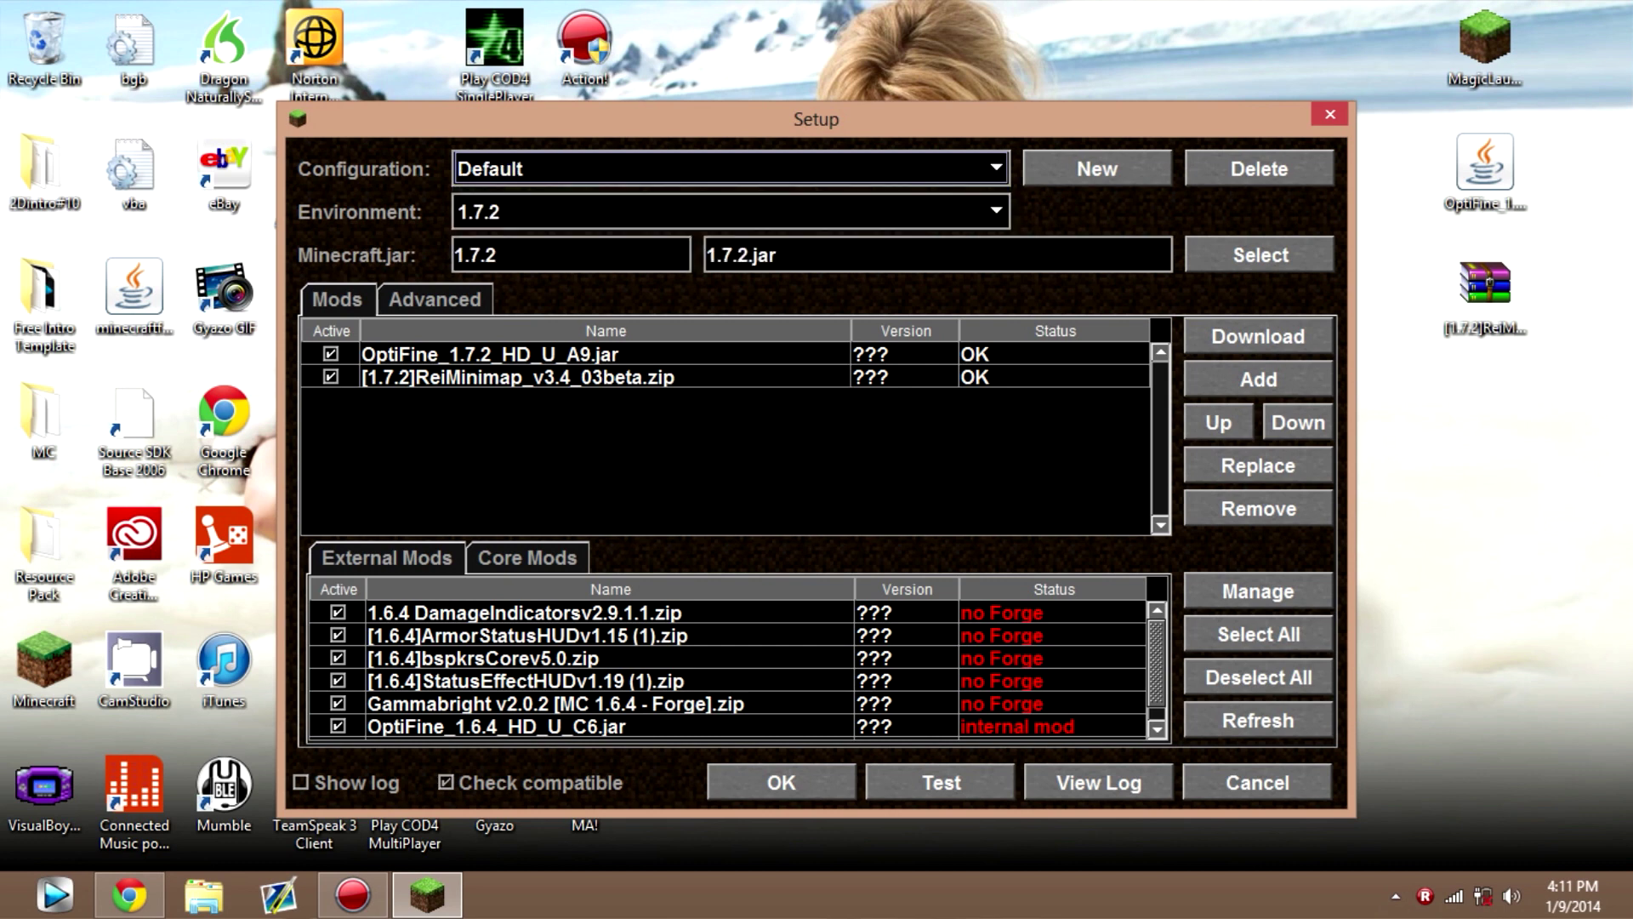
click(655, 377)
click(1258, 508)
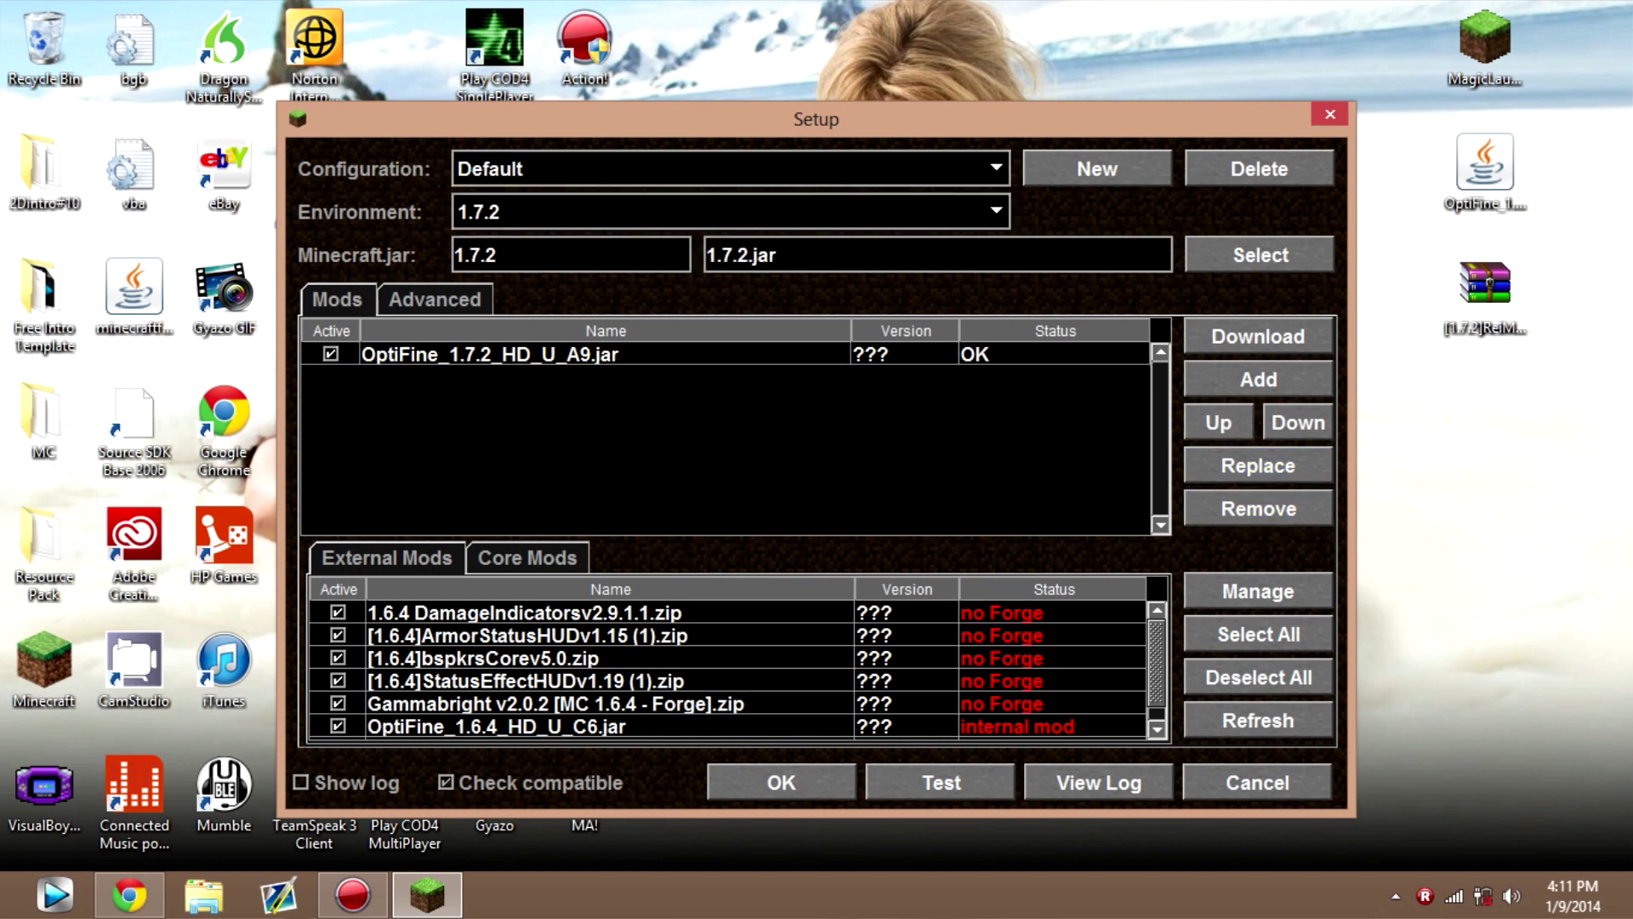
click(654, 355)
click(1258, 508)
Step: Set the Default configuration's environment to Classic
click(995, 211)
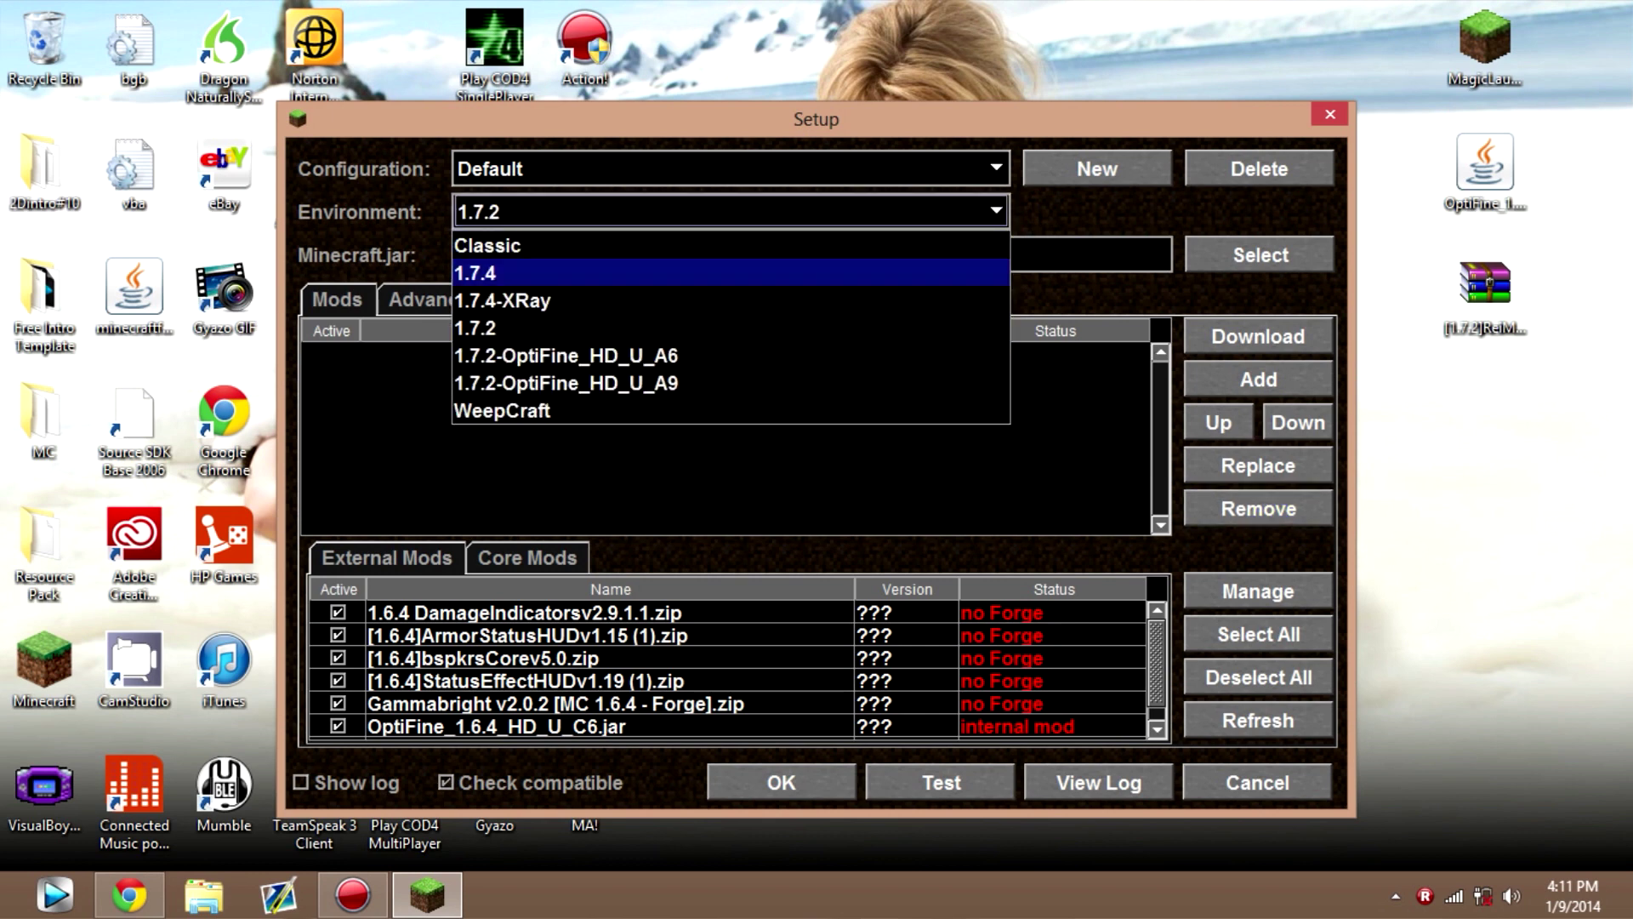
key(Up)
key(Return)
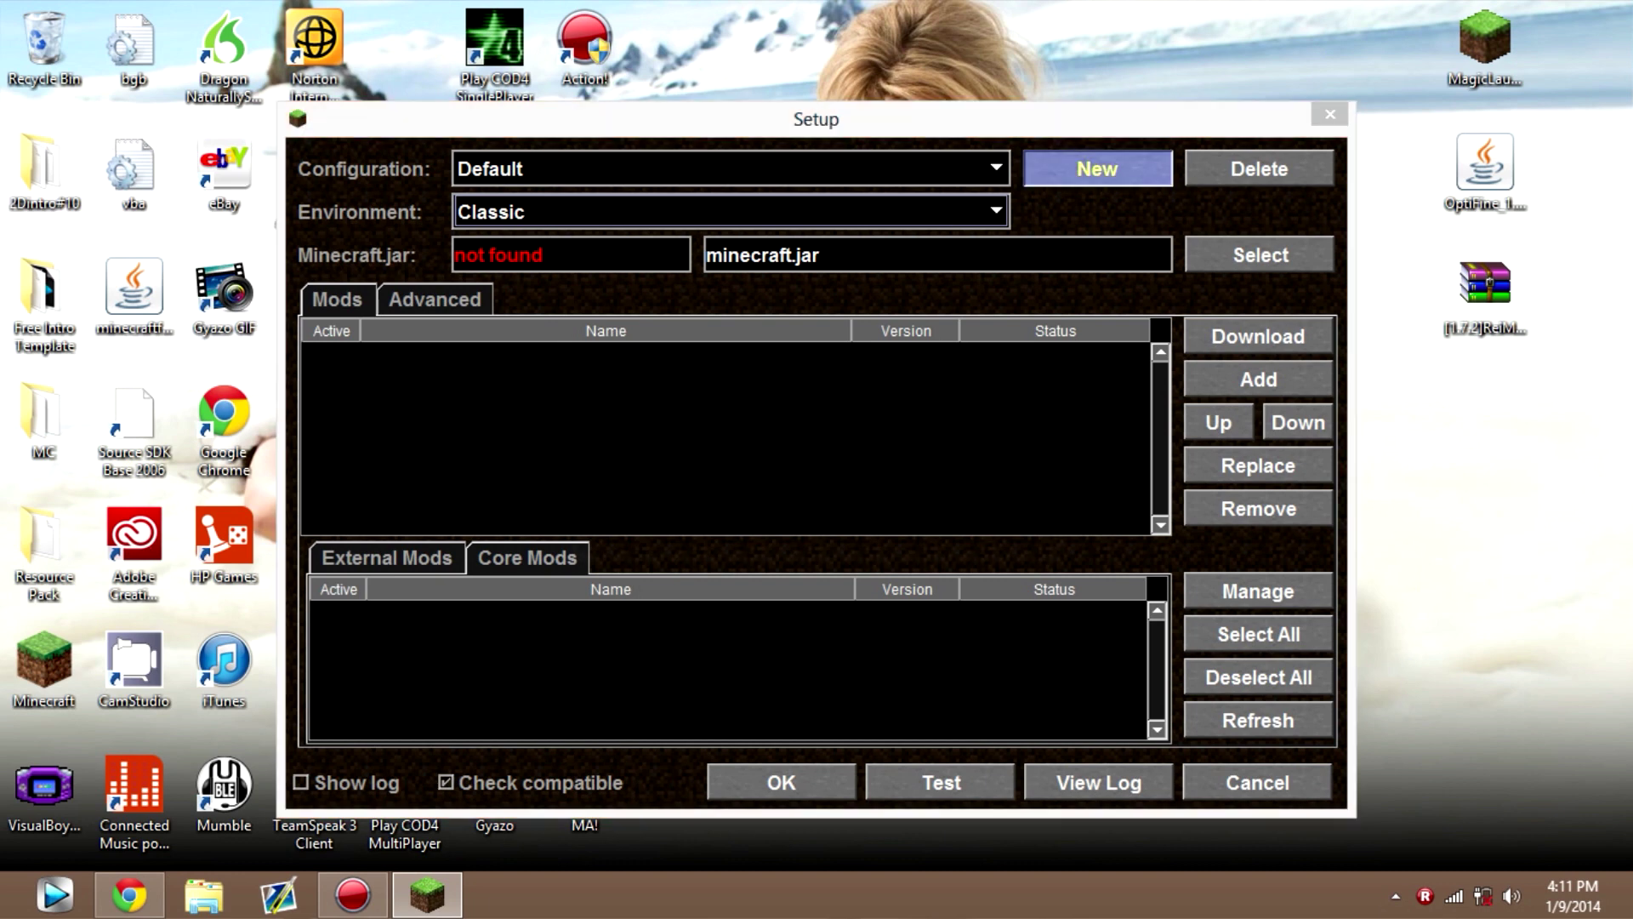
Step: Create a new configuration named Reisminia copied from Default, and set its environment to 1.7.2
click(1098, 168)
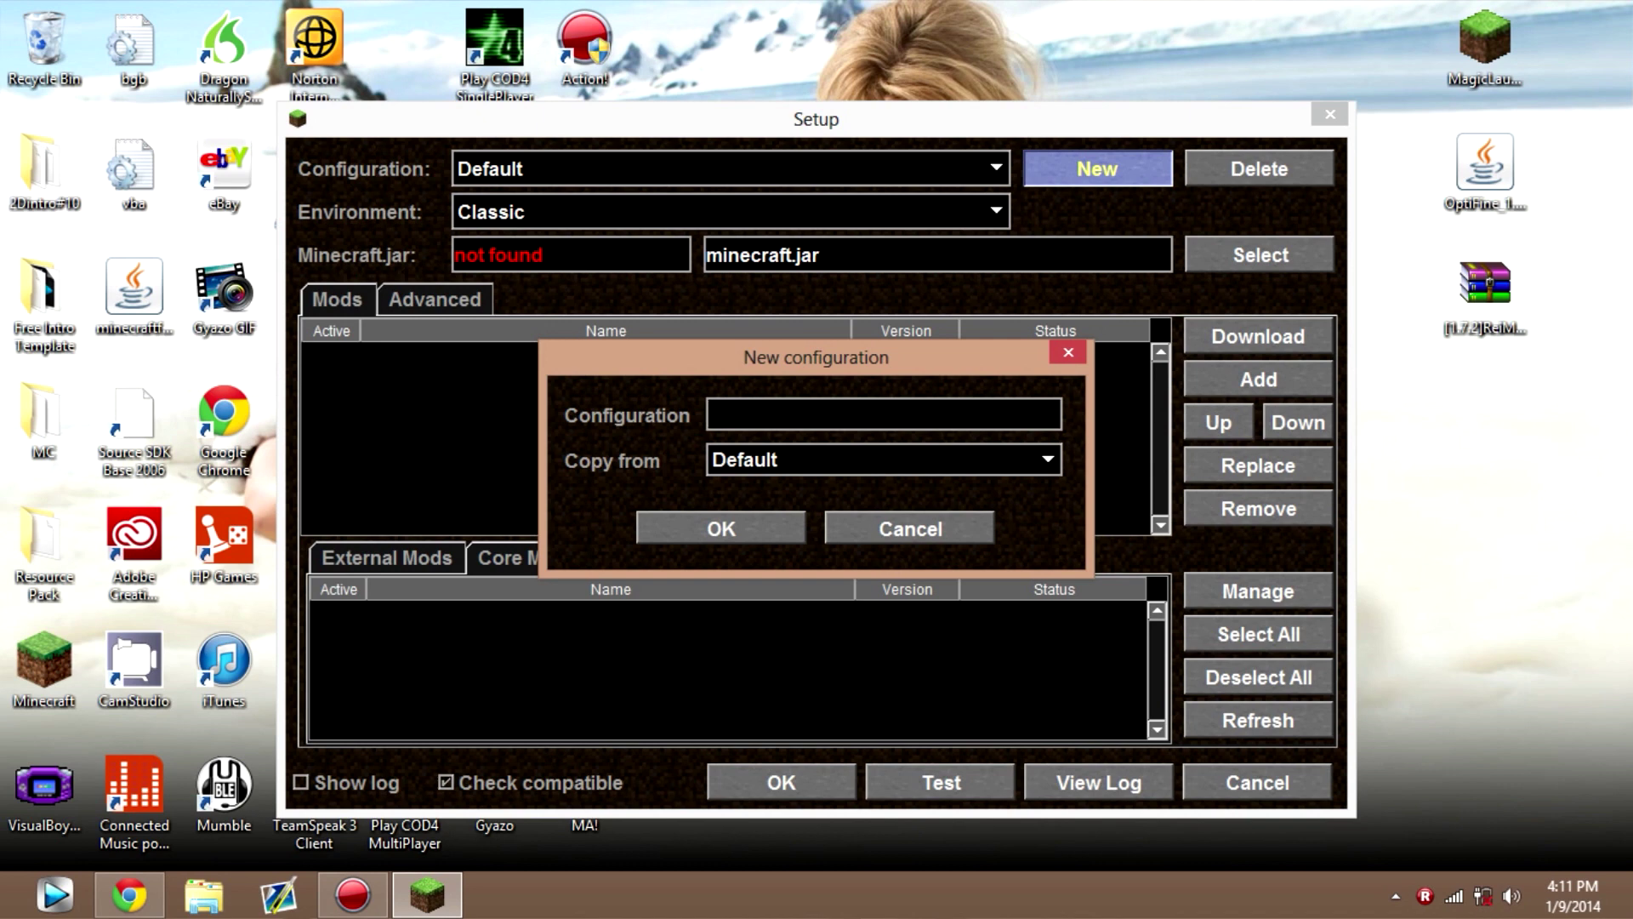
text(Reisminia)
key(Return)
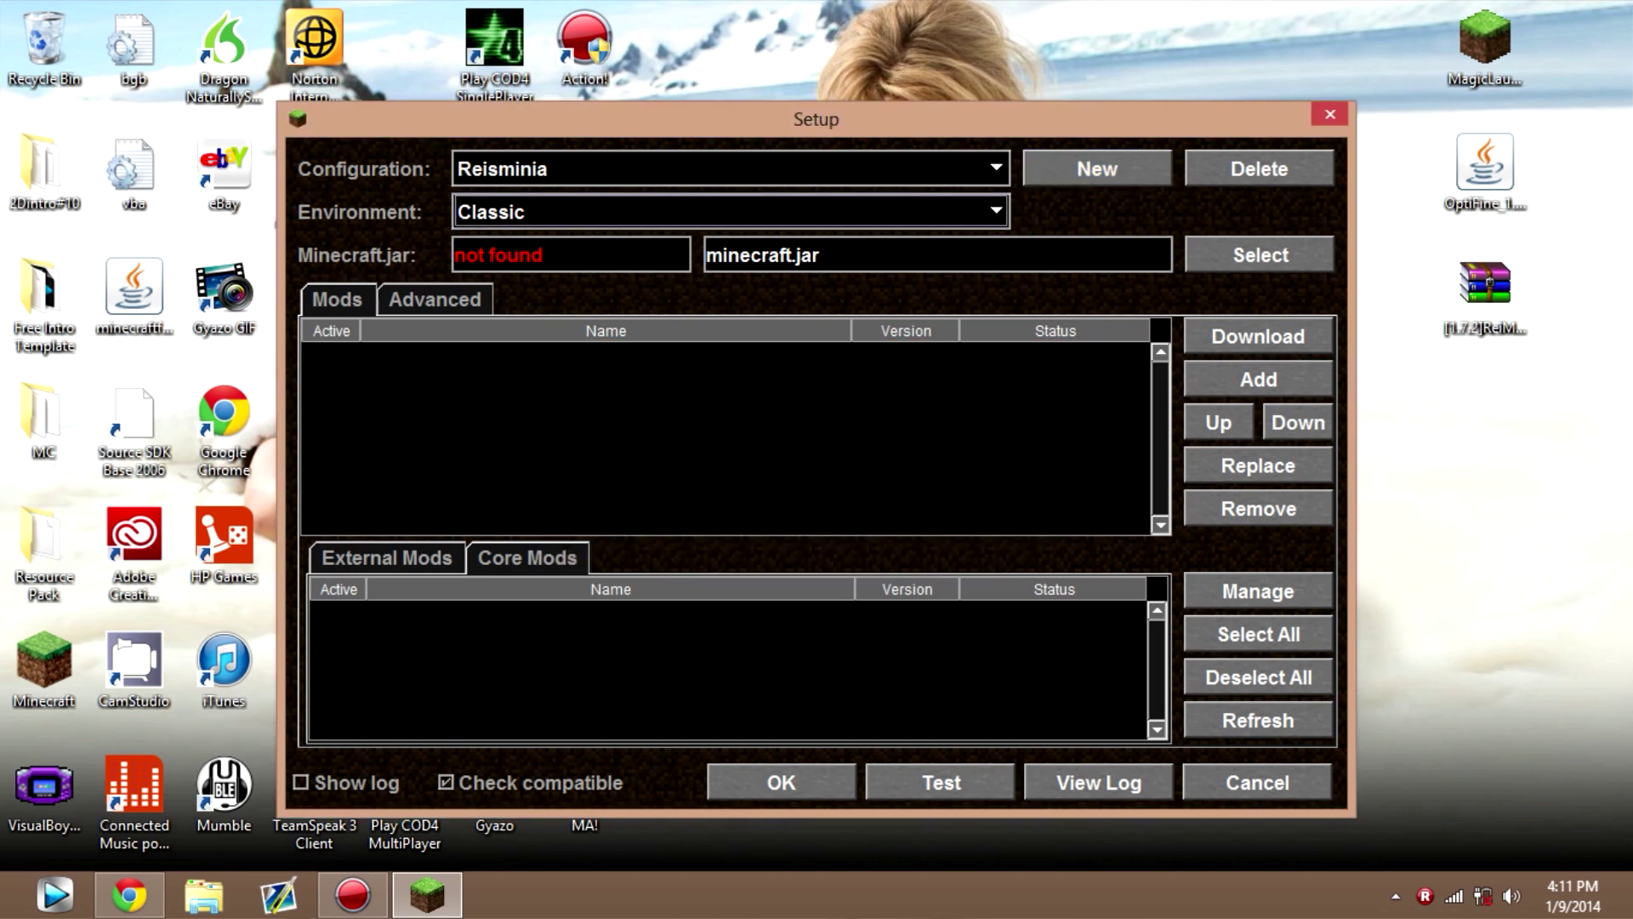
click(996, 211)
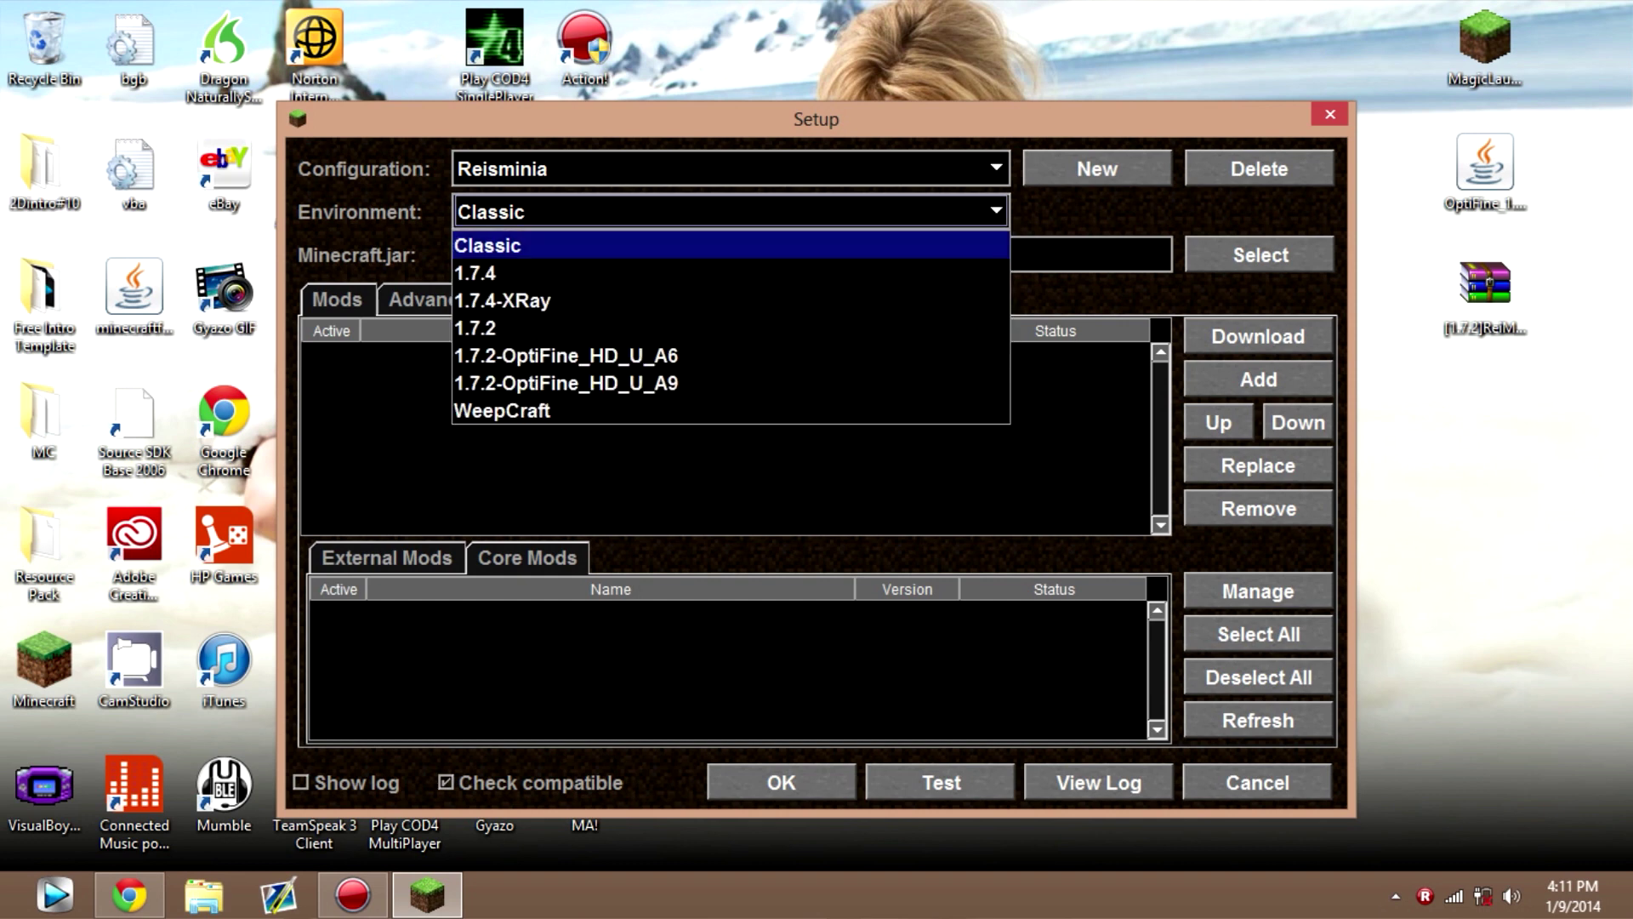
click(893, 328)
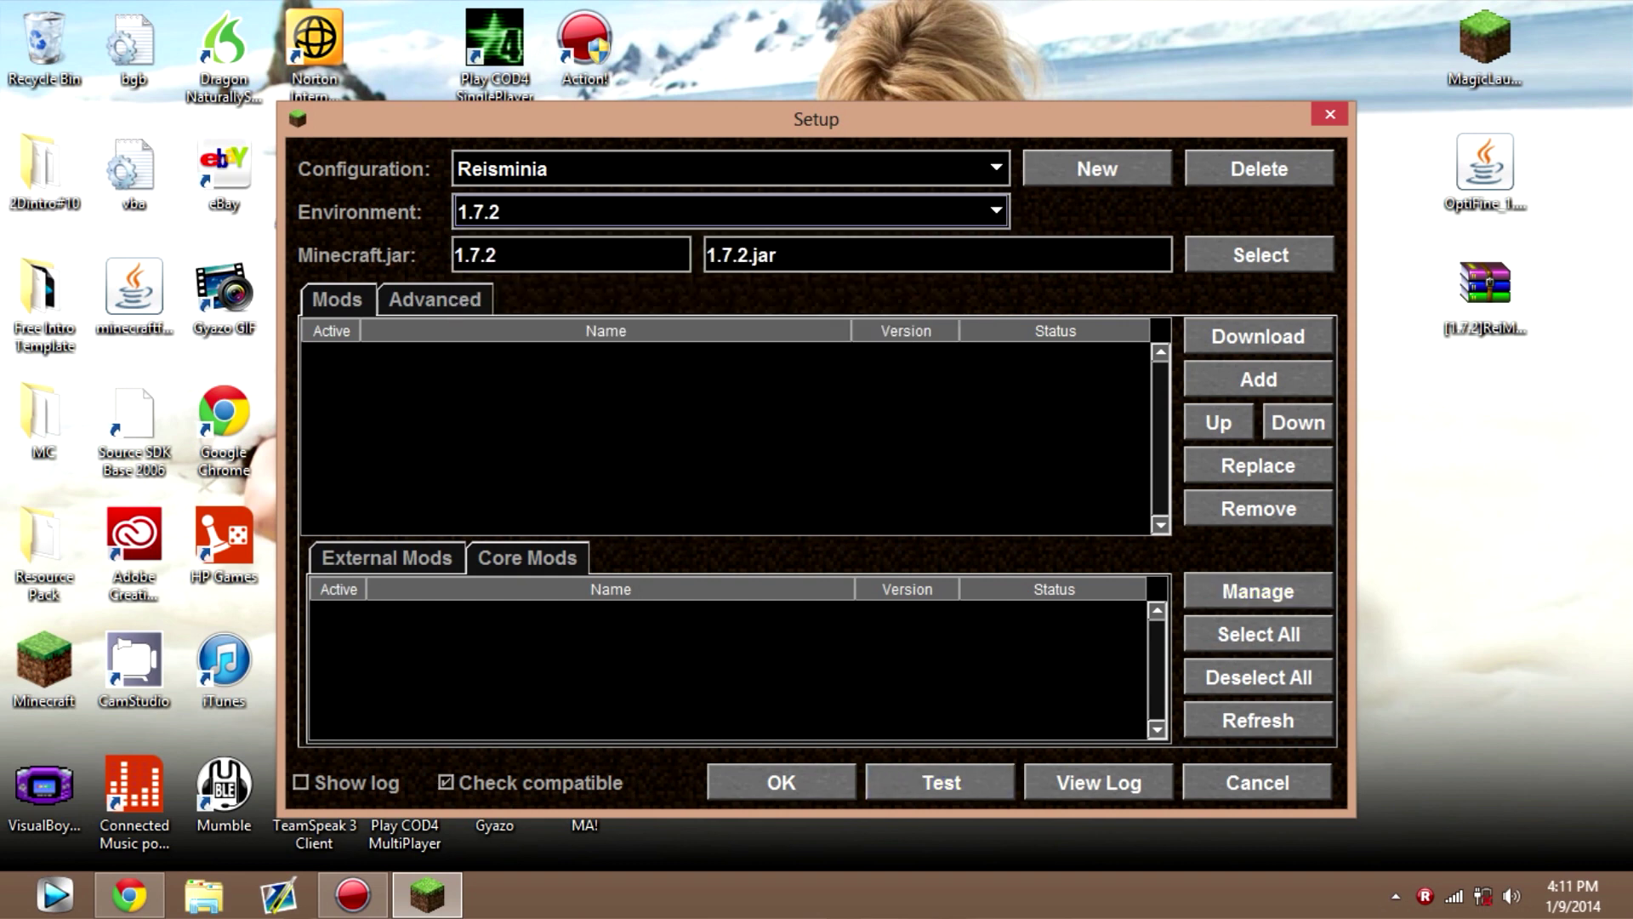
Step: Add OptiFine_1.7.2_HD_U_A9.jar and [1.7.2]ReiMinimap_v3.4_03beta.zip from the Desktop folder to the Reisminia configuration's mods
click(1258, 379)
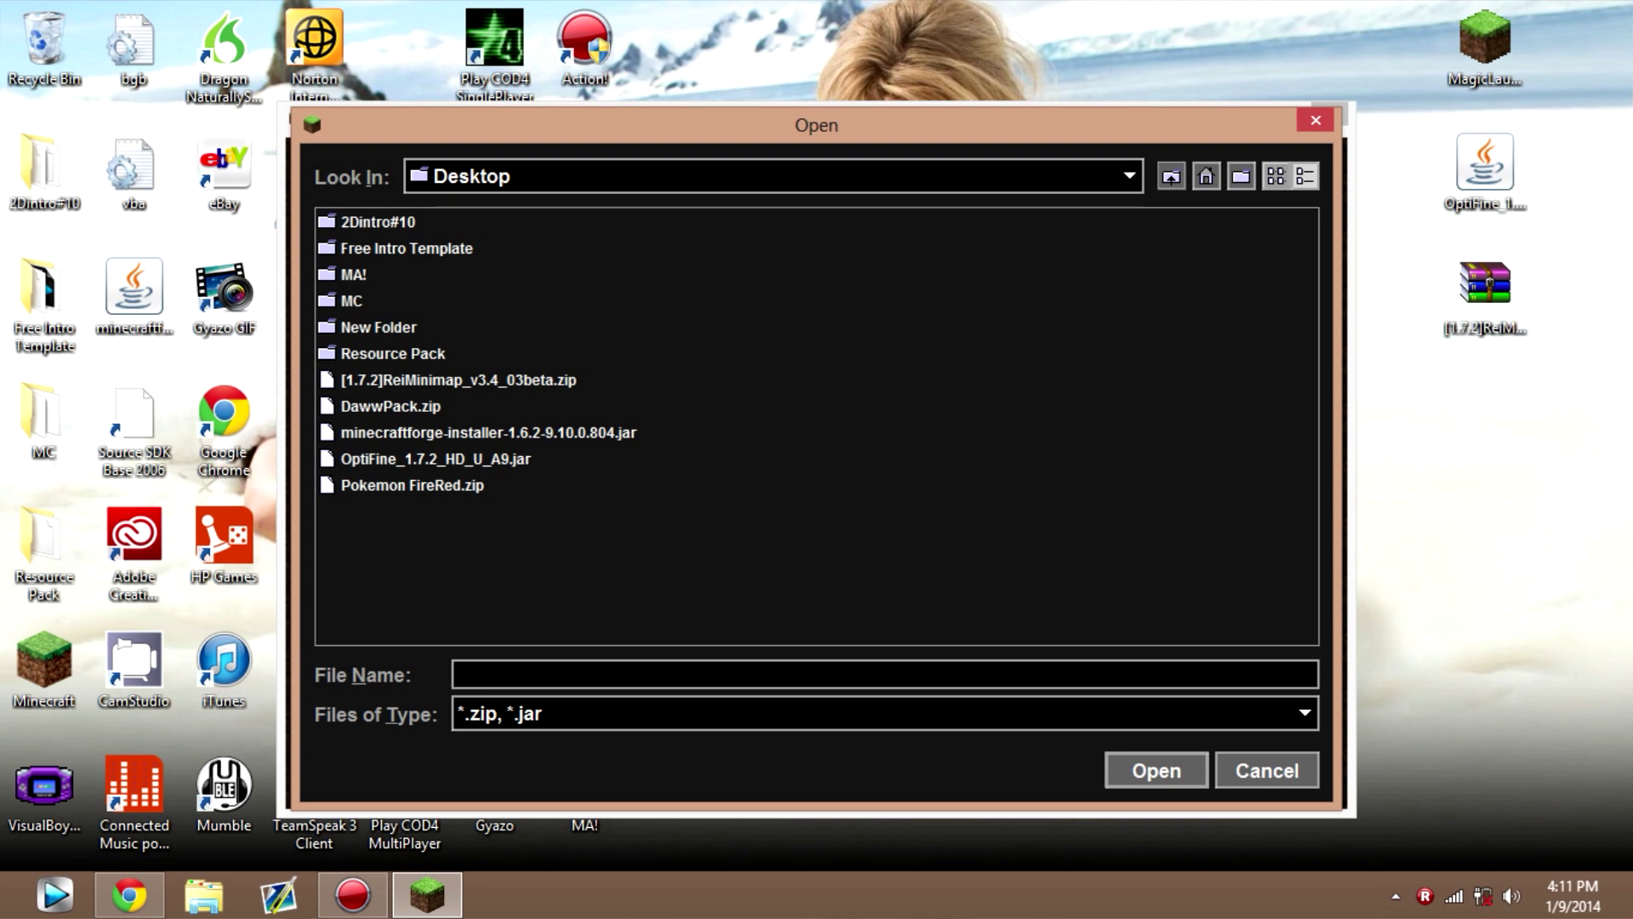
click(435, 459)
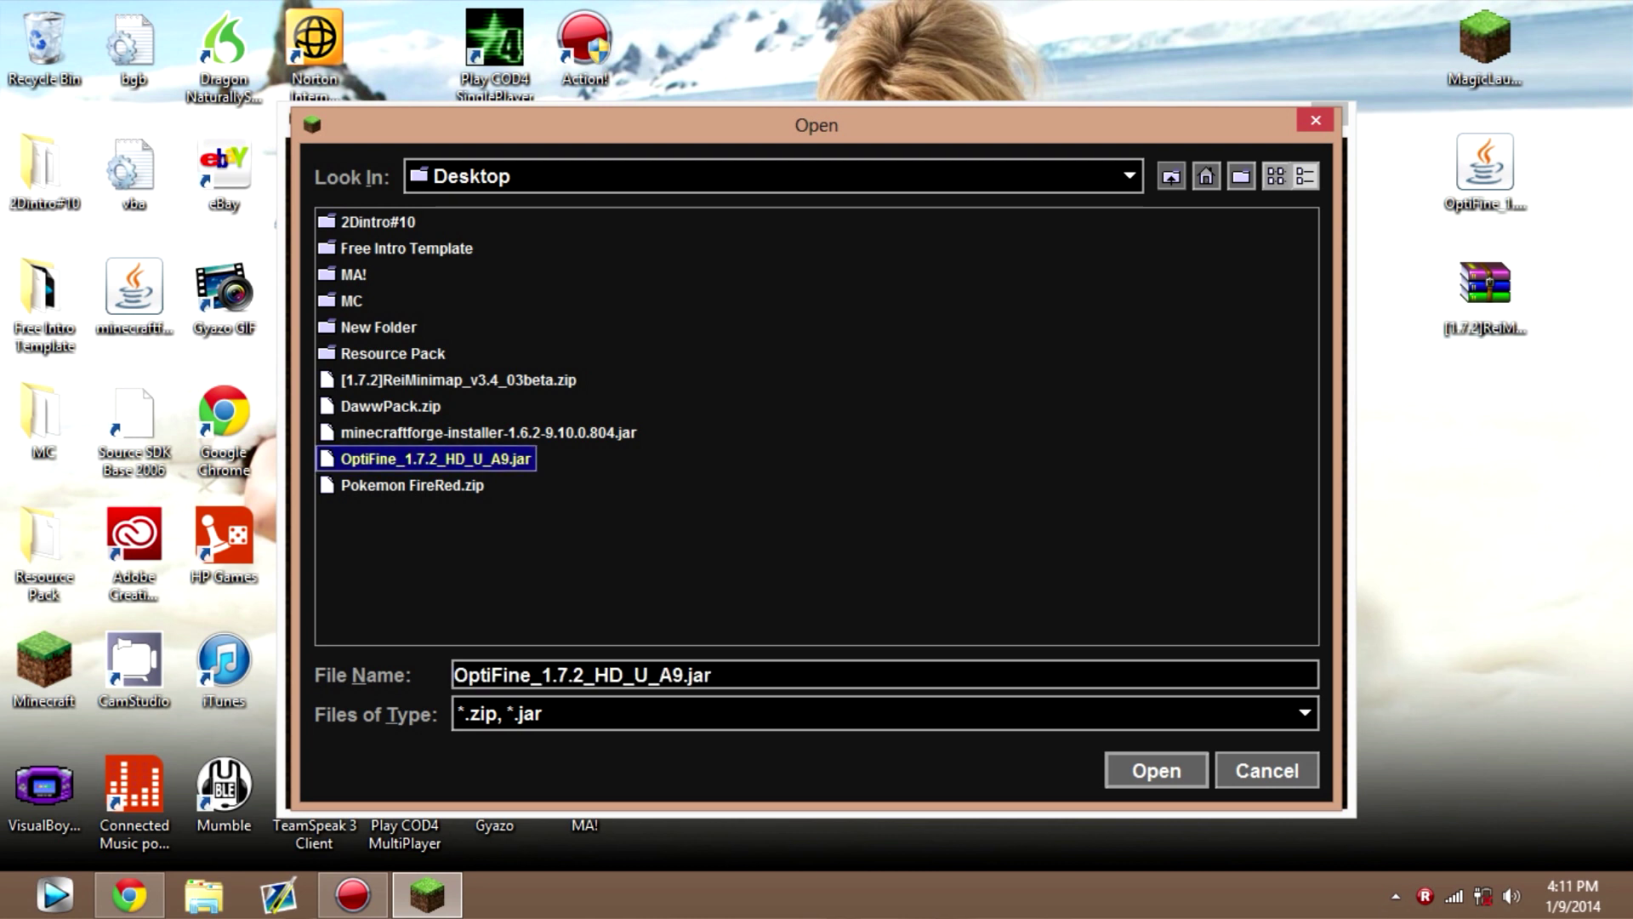
click(1156, 770)
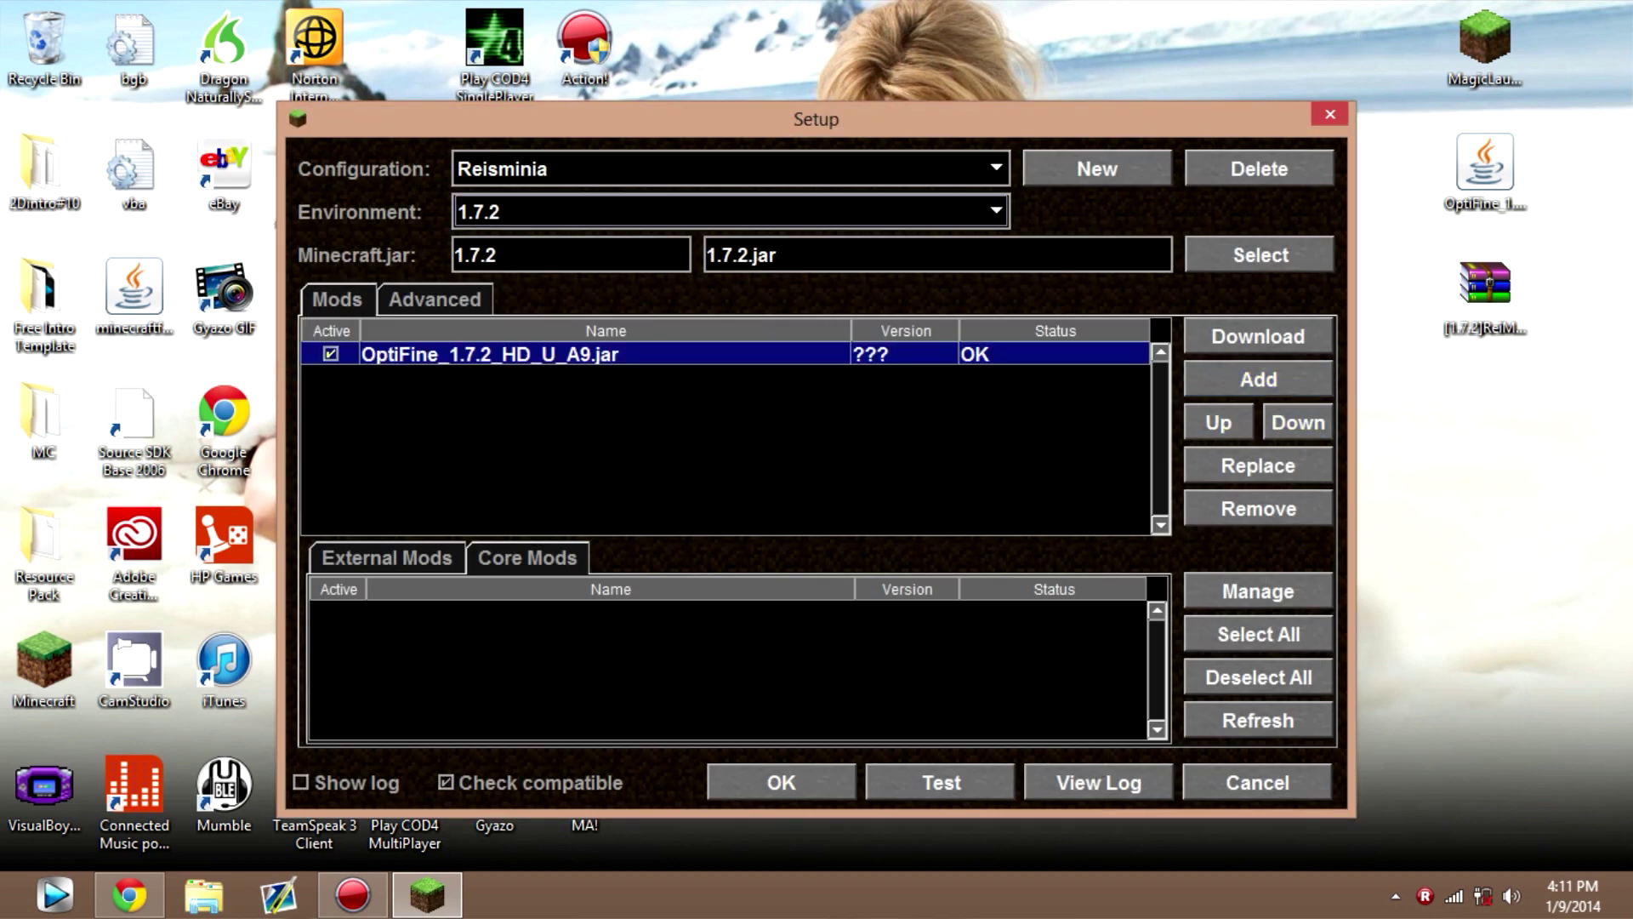
click(1258, 380)
click(458, 380)
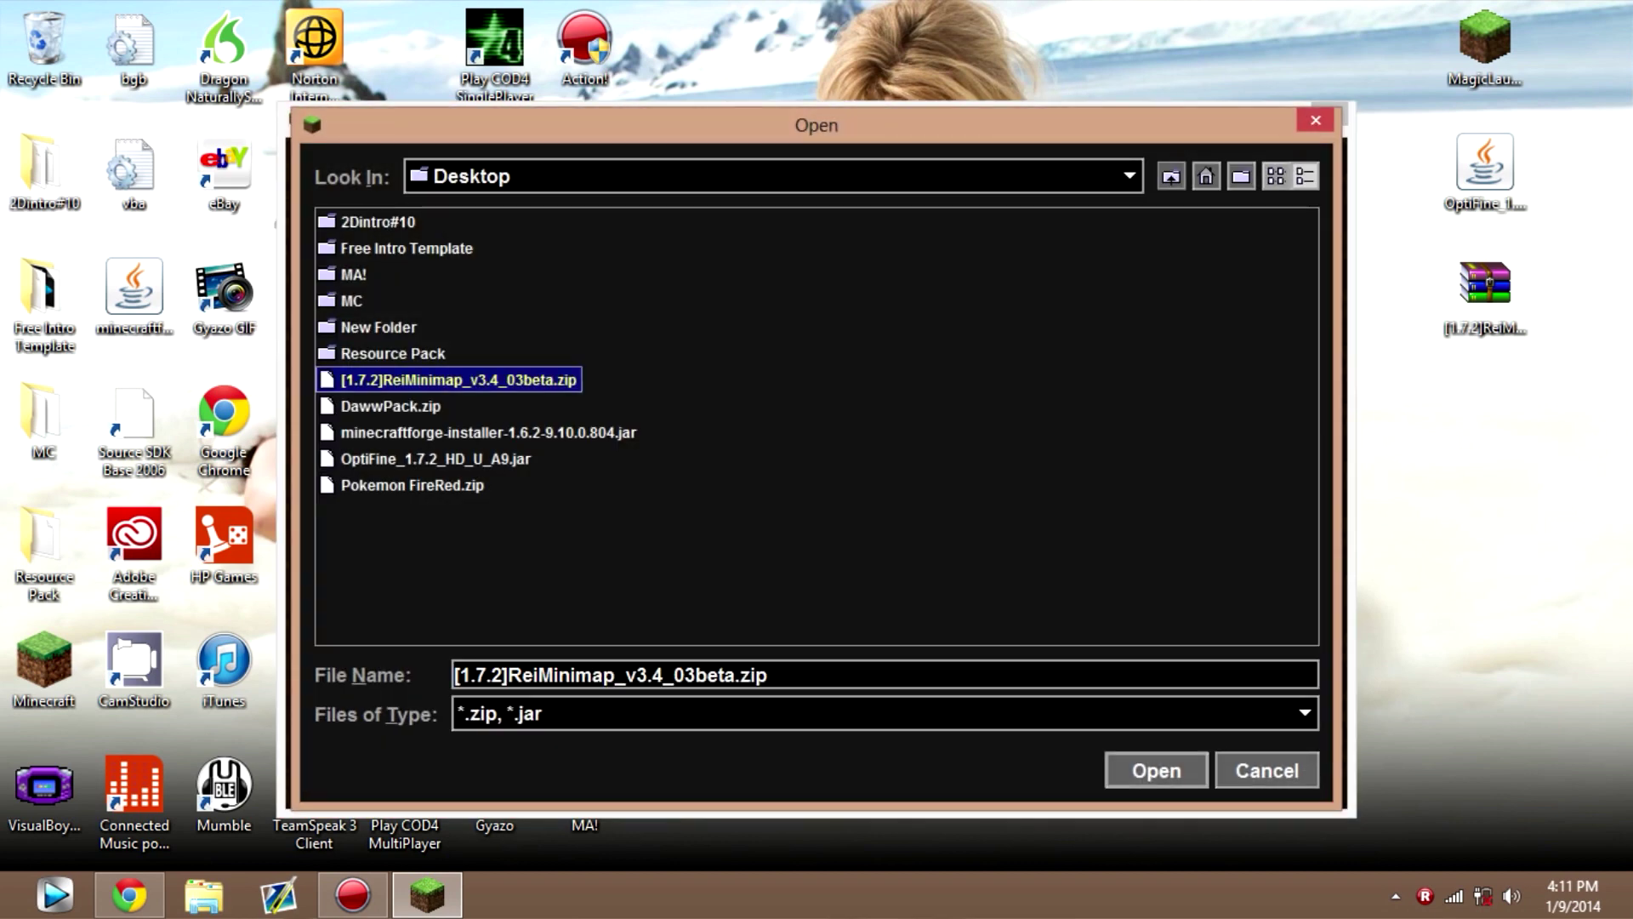
key(Return)
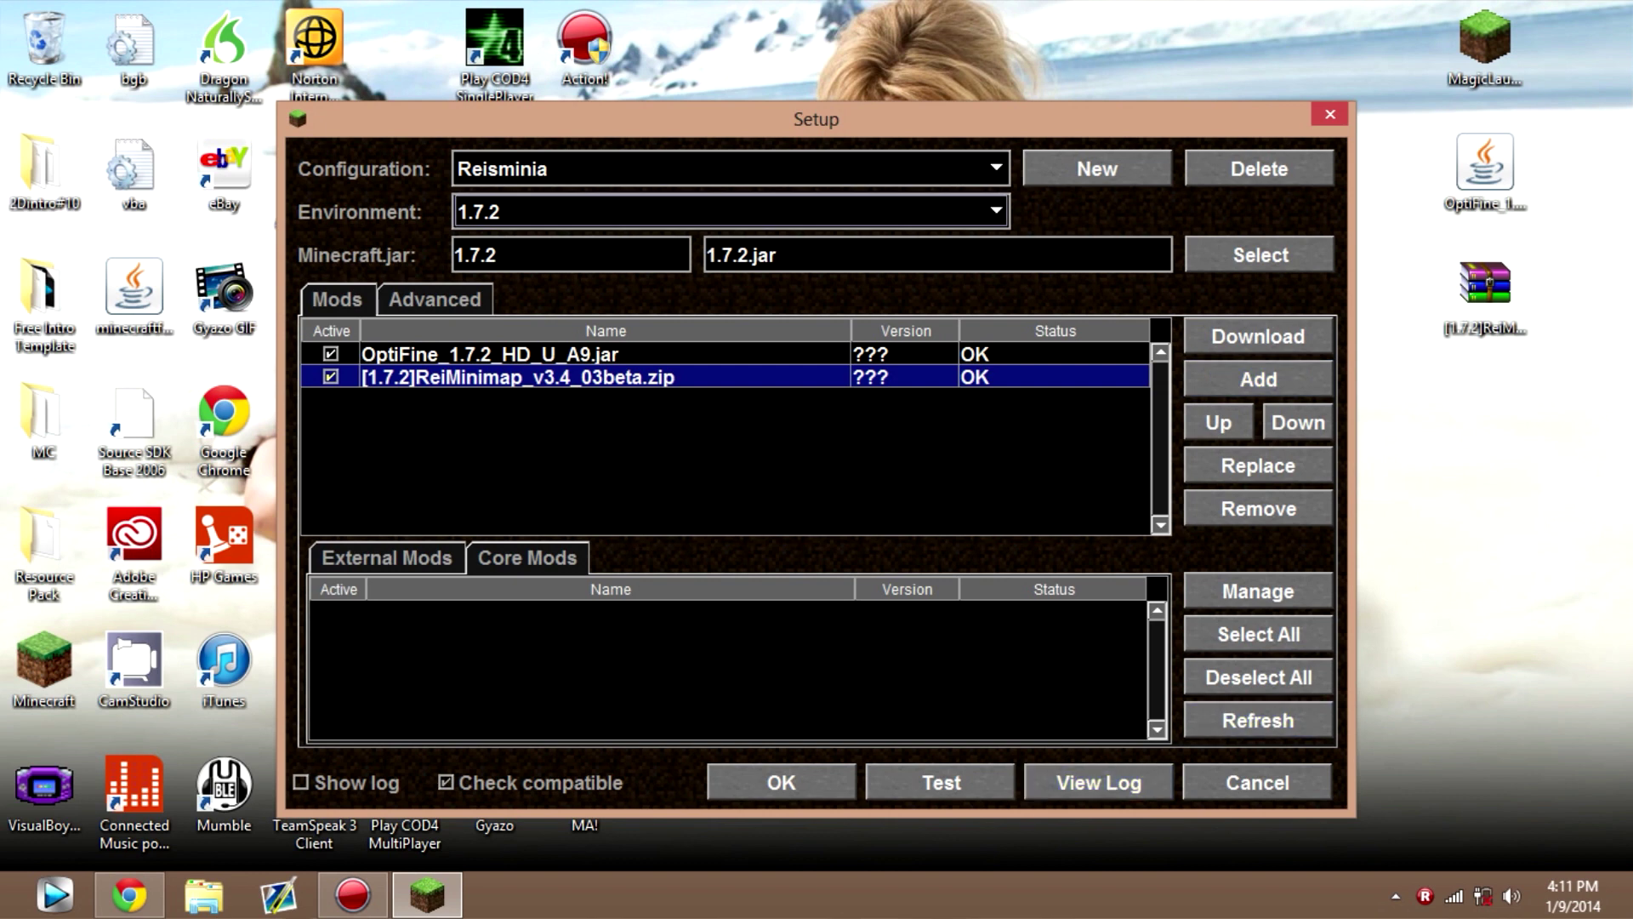
Step: Test the Reisminia configuration with OptiFine selected in its mod list, and play the singleplayer world Holes and Walls Test
click(544, 354)
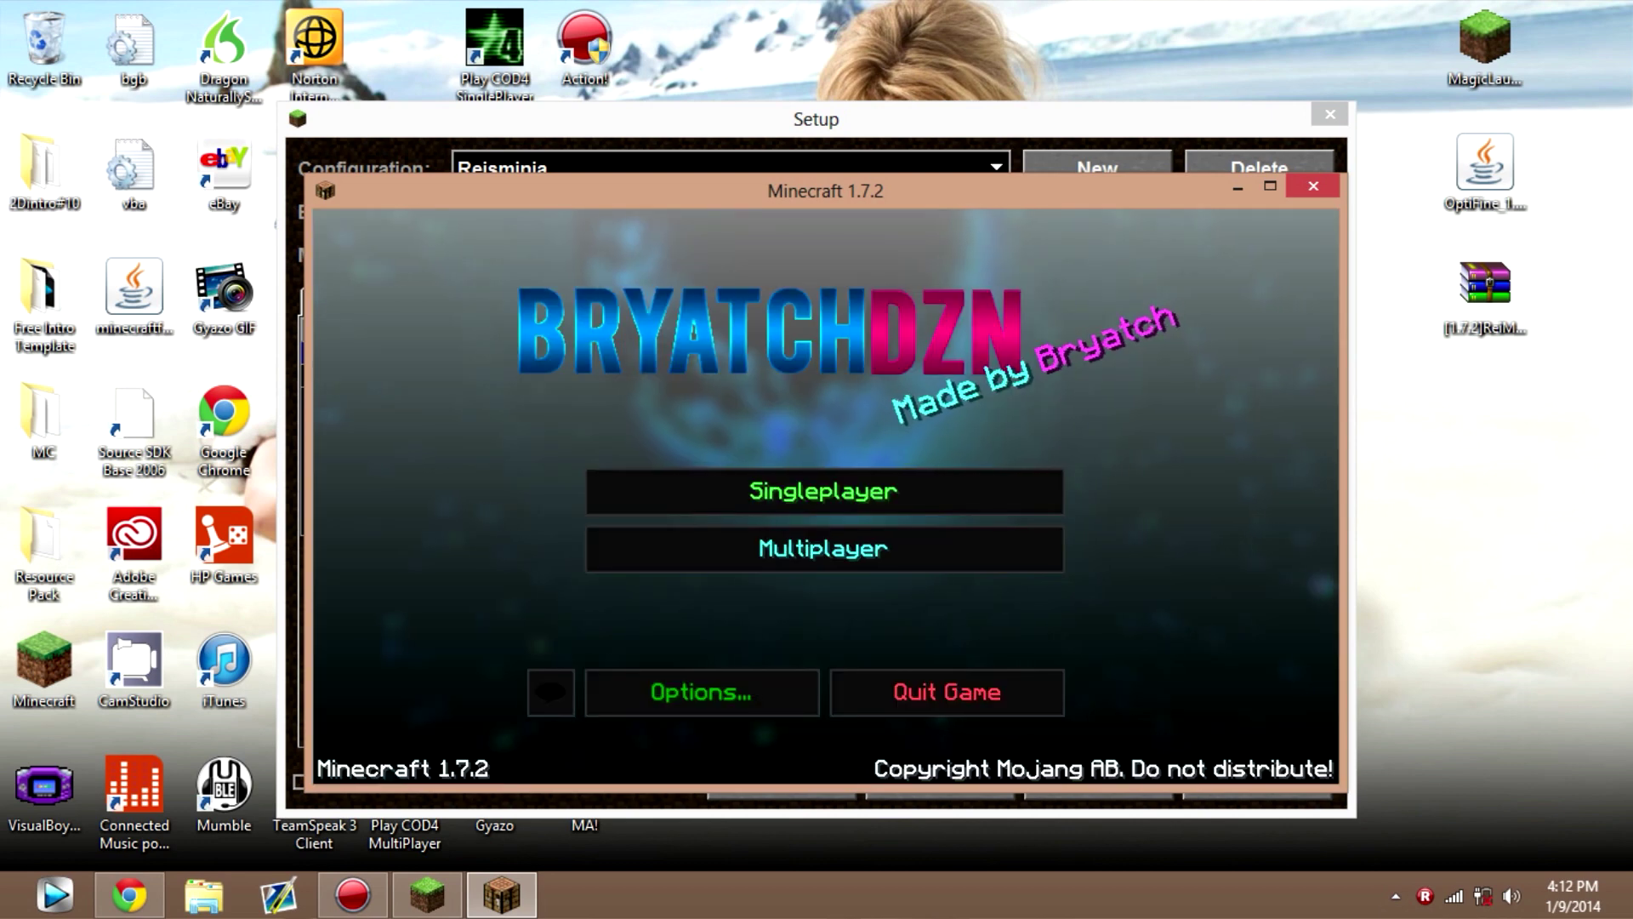
click(824, 488)
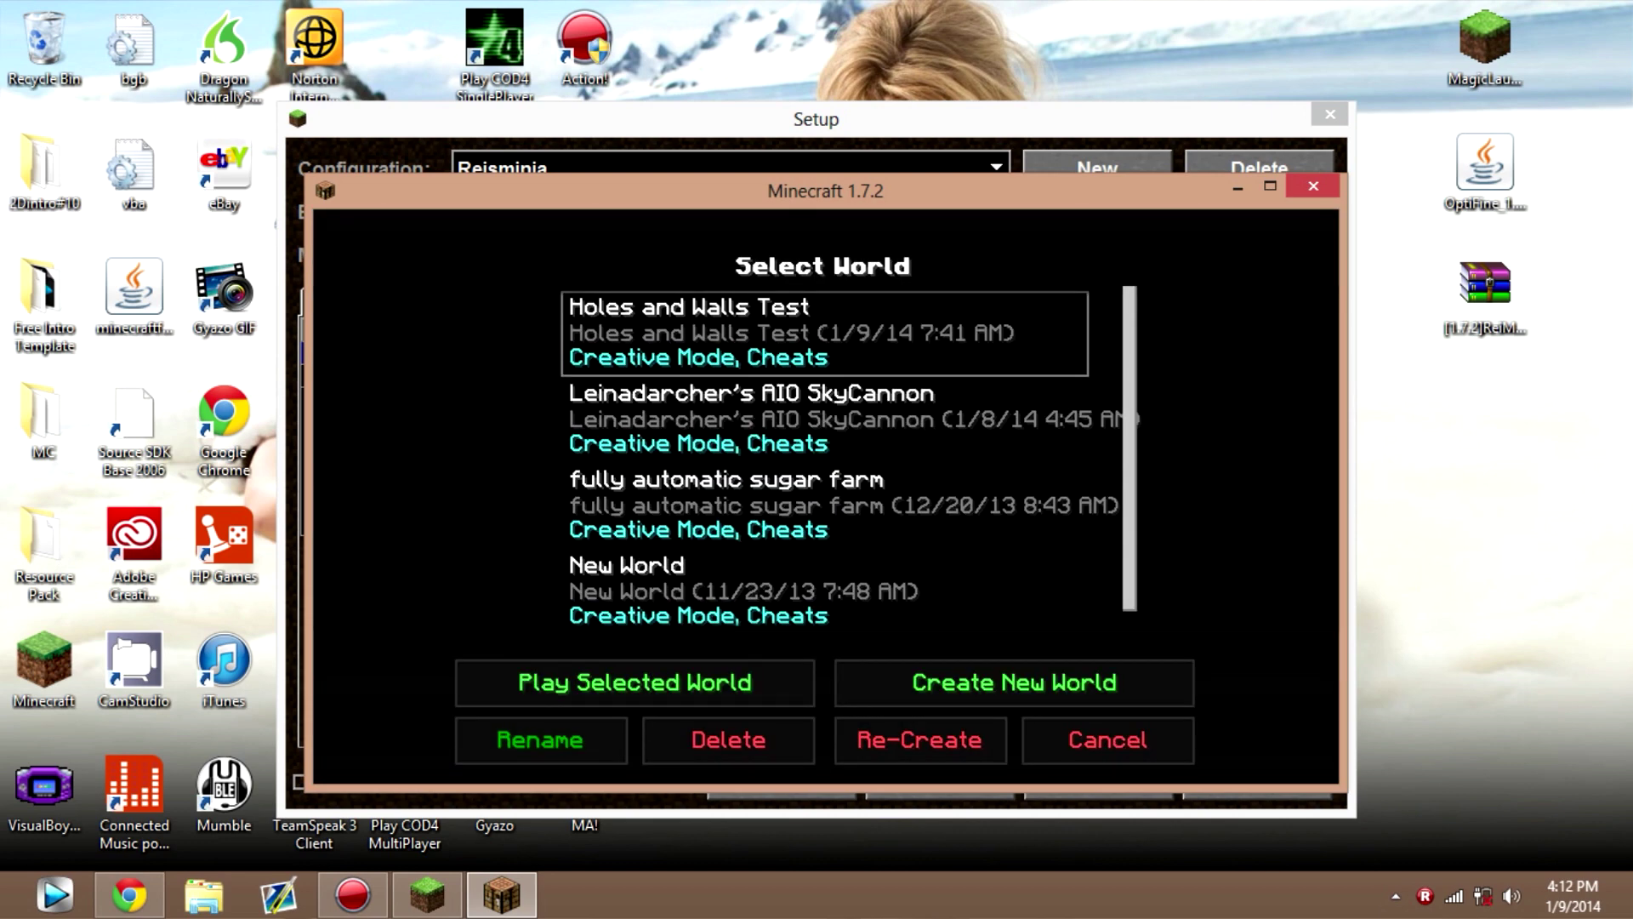
click(635, 682)
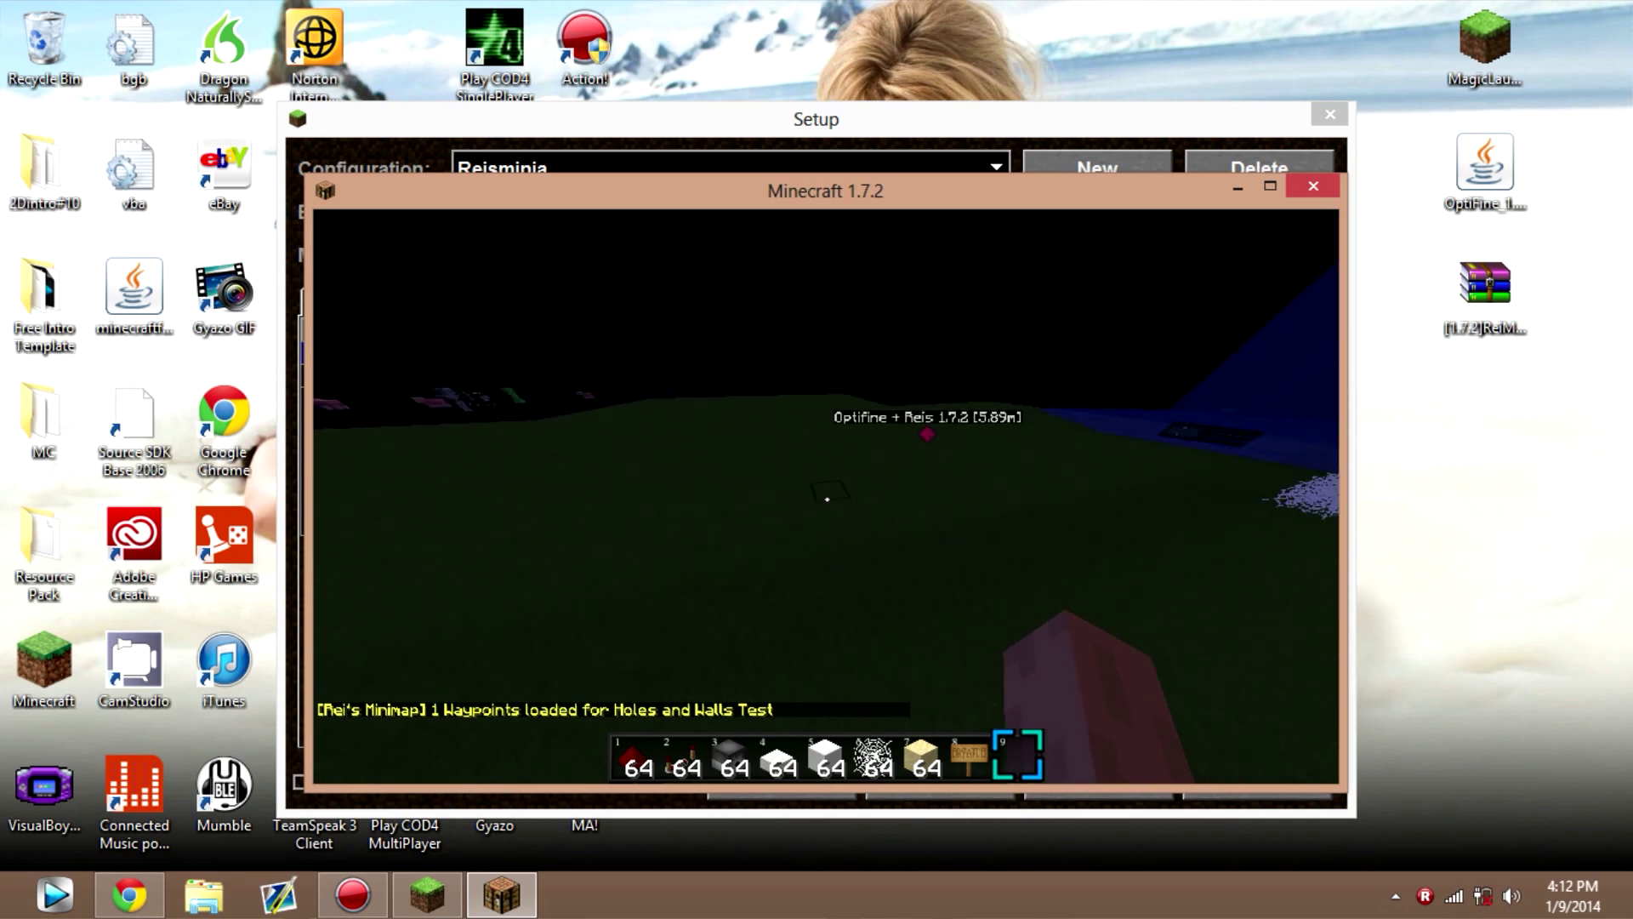
key(s)
key(w)
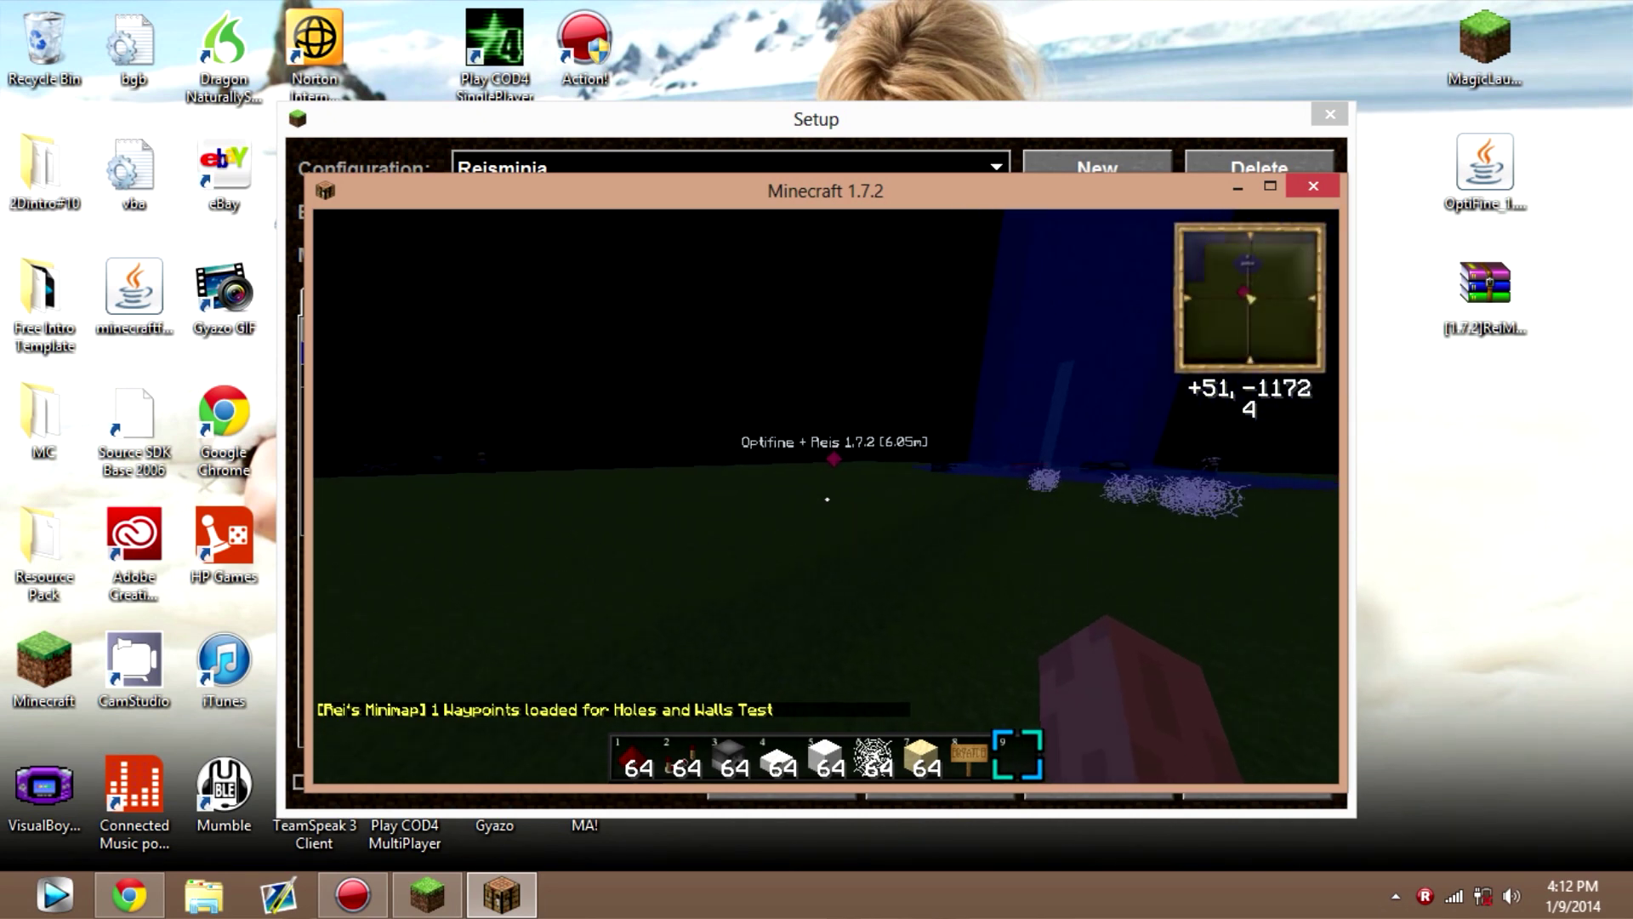
Step: Display the debug overlay in the world to check that OptiFine is loaded
key(Escape)
key(Escape)
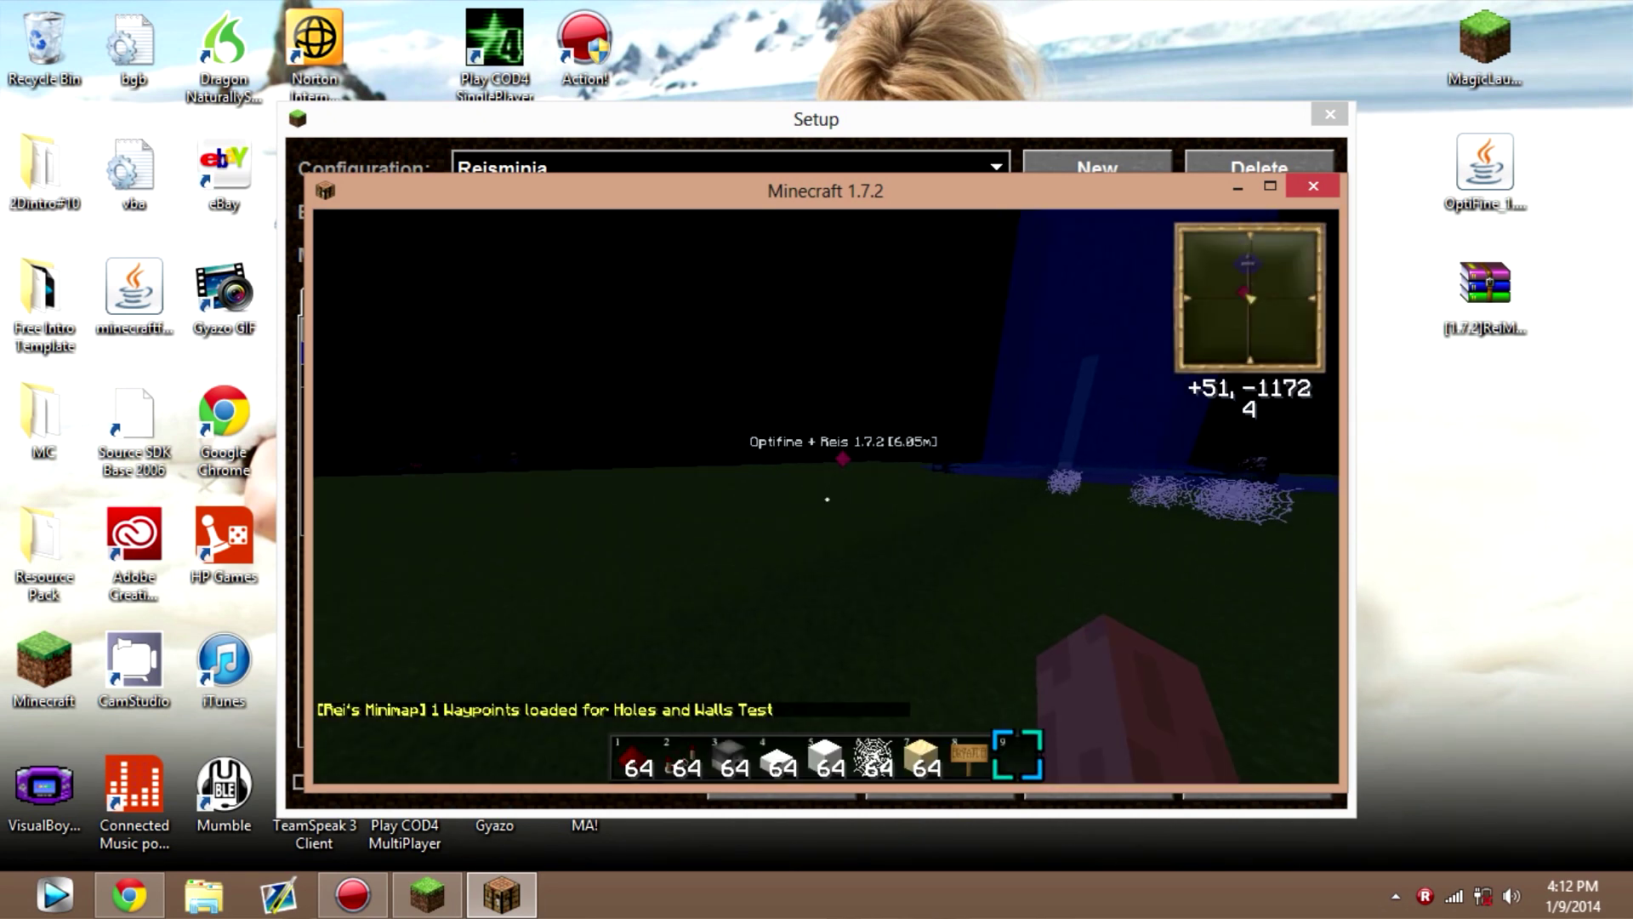
key(F3)
key(t)
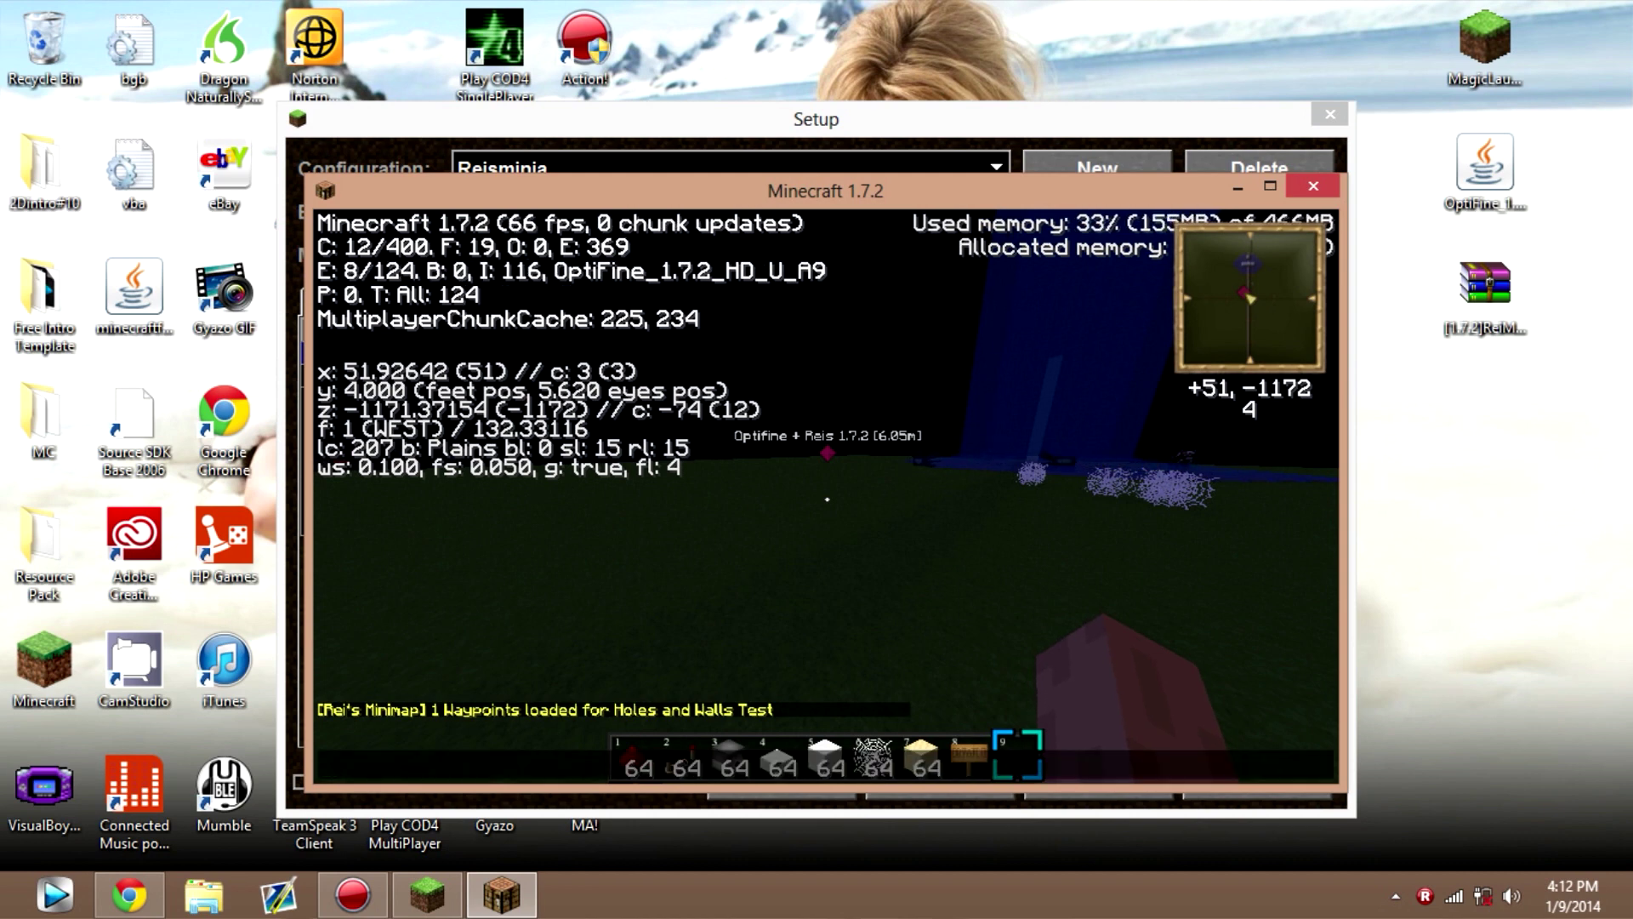
key(Escape)
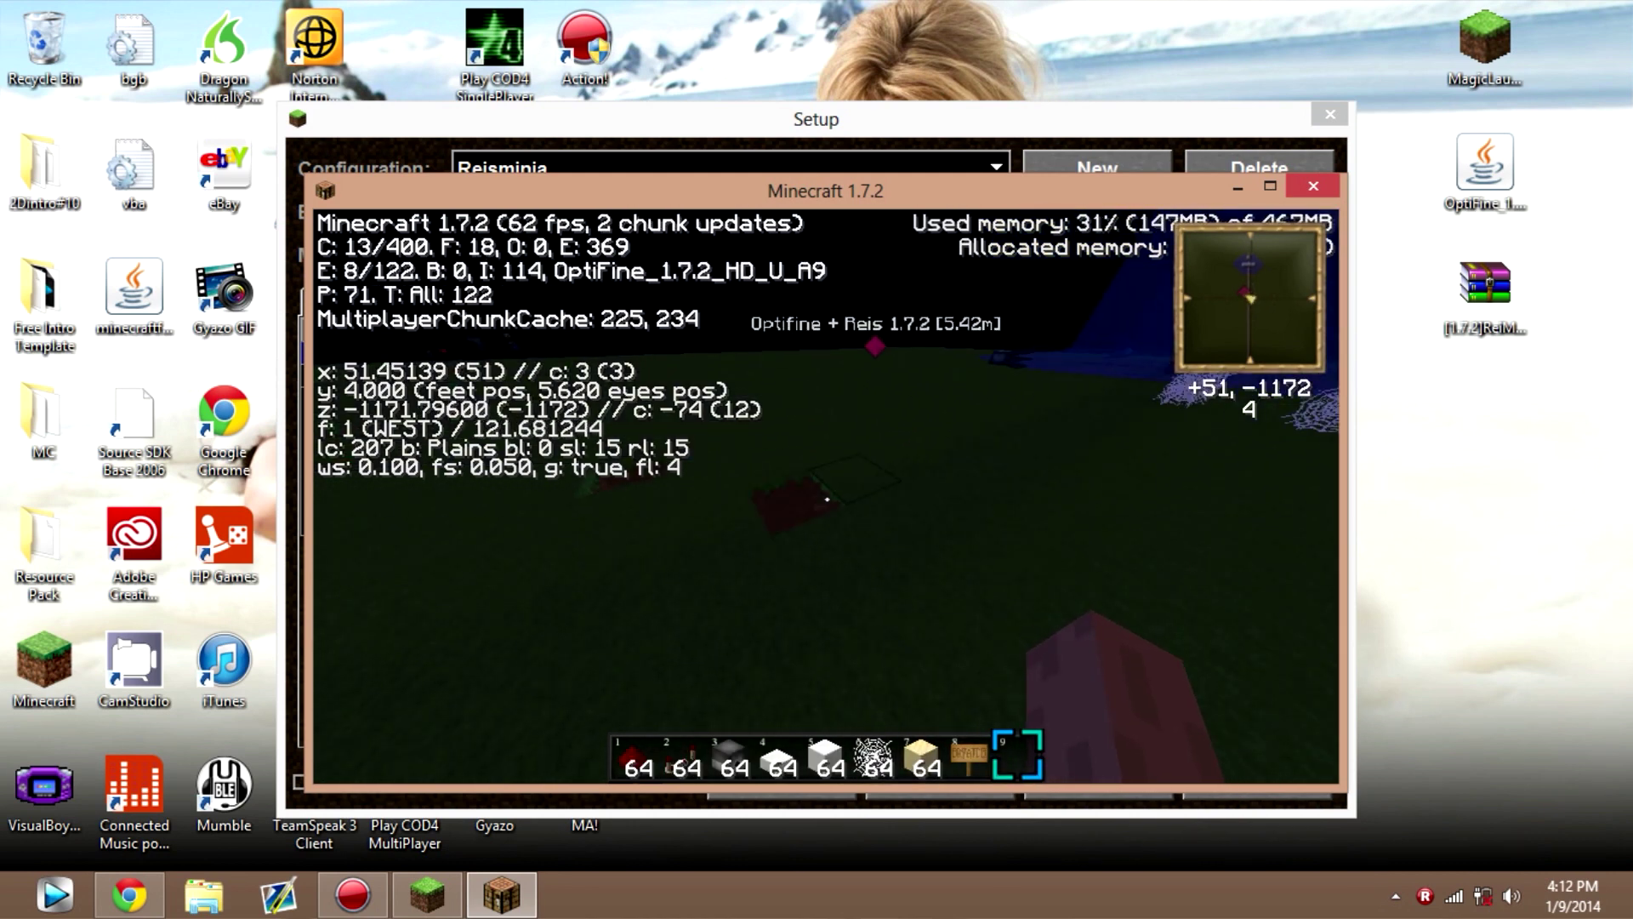
Step: Review OptiFine's Video Settings and Animation Settings, and return to the world with the debug overlay hidden
key(Escape)
click(701, 567)
click(638, 539)
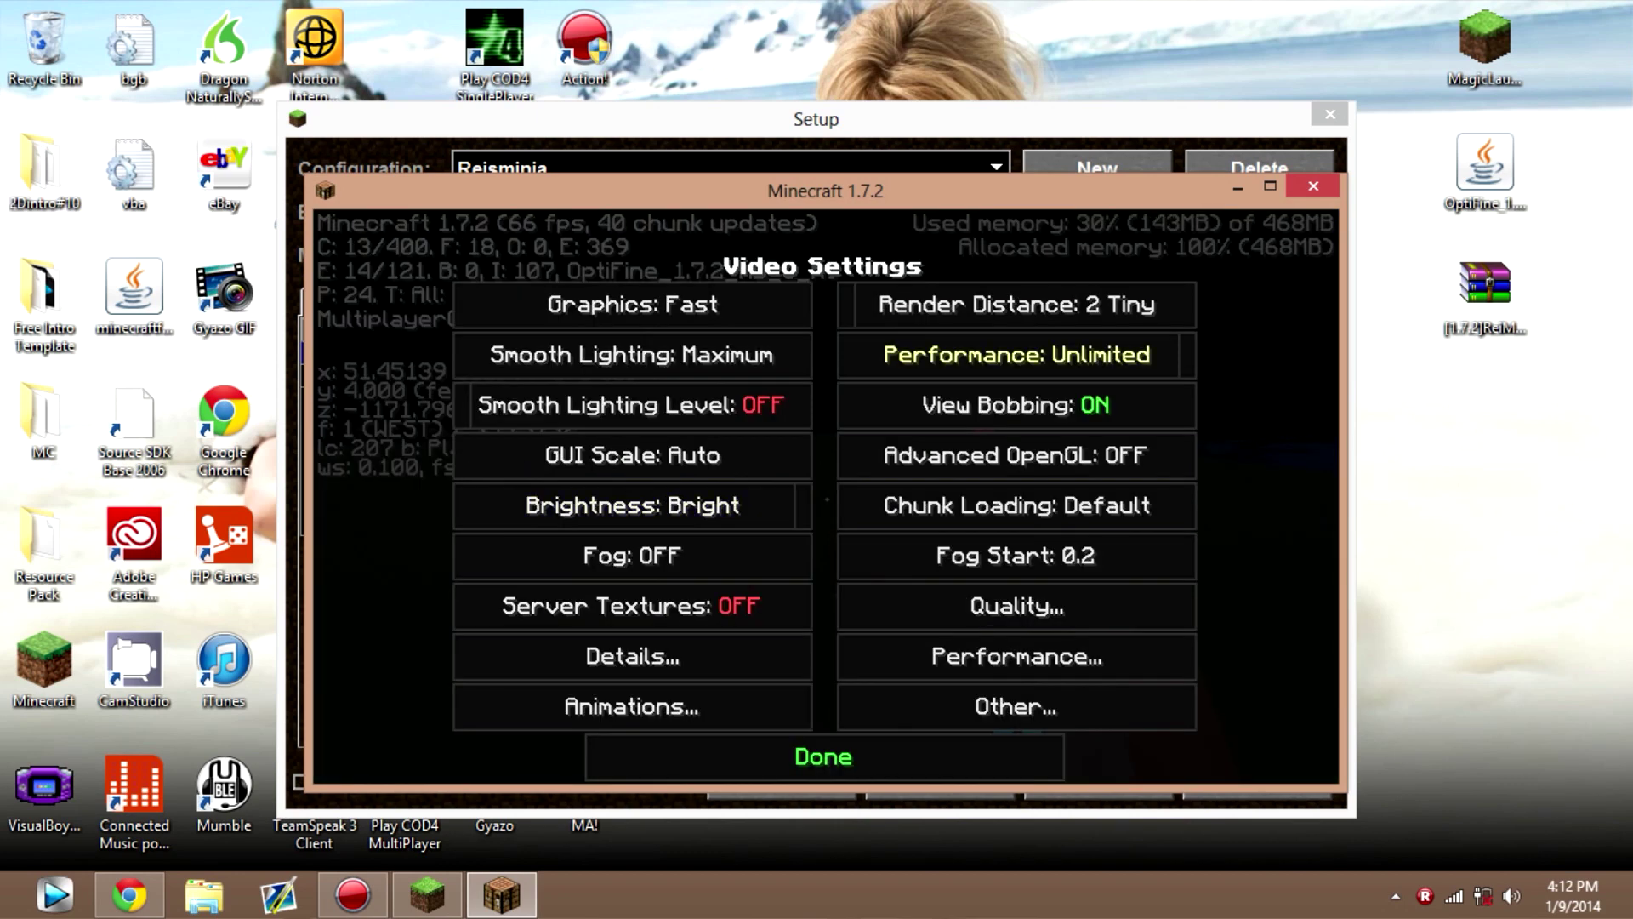
mouse_move(847, 304)
mouse_down()
mouse_move(1189, 304)
mouse_move(847, 304)
mouse_up()
click(629, 705)
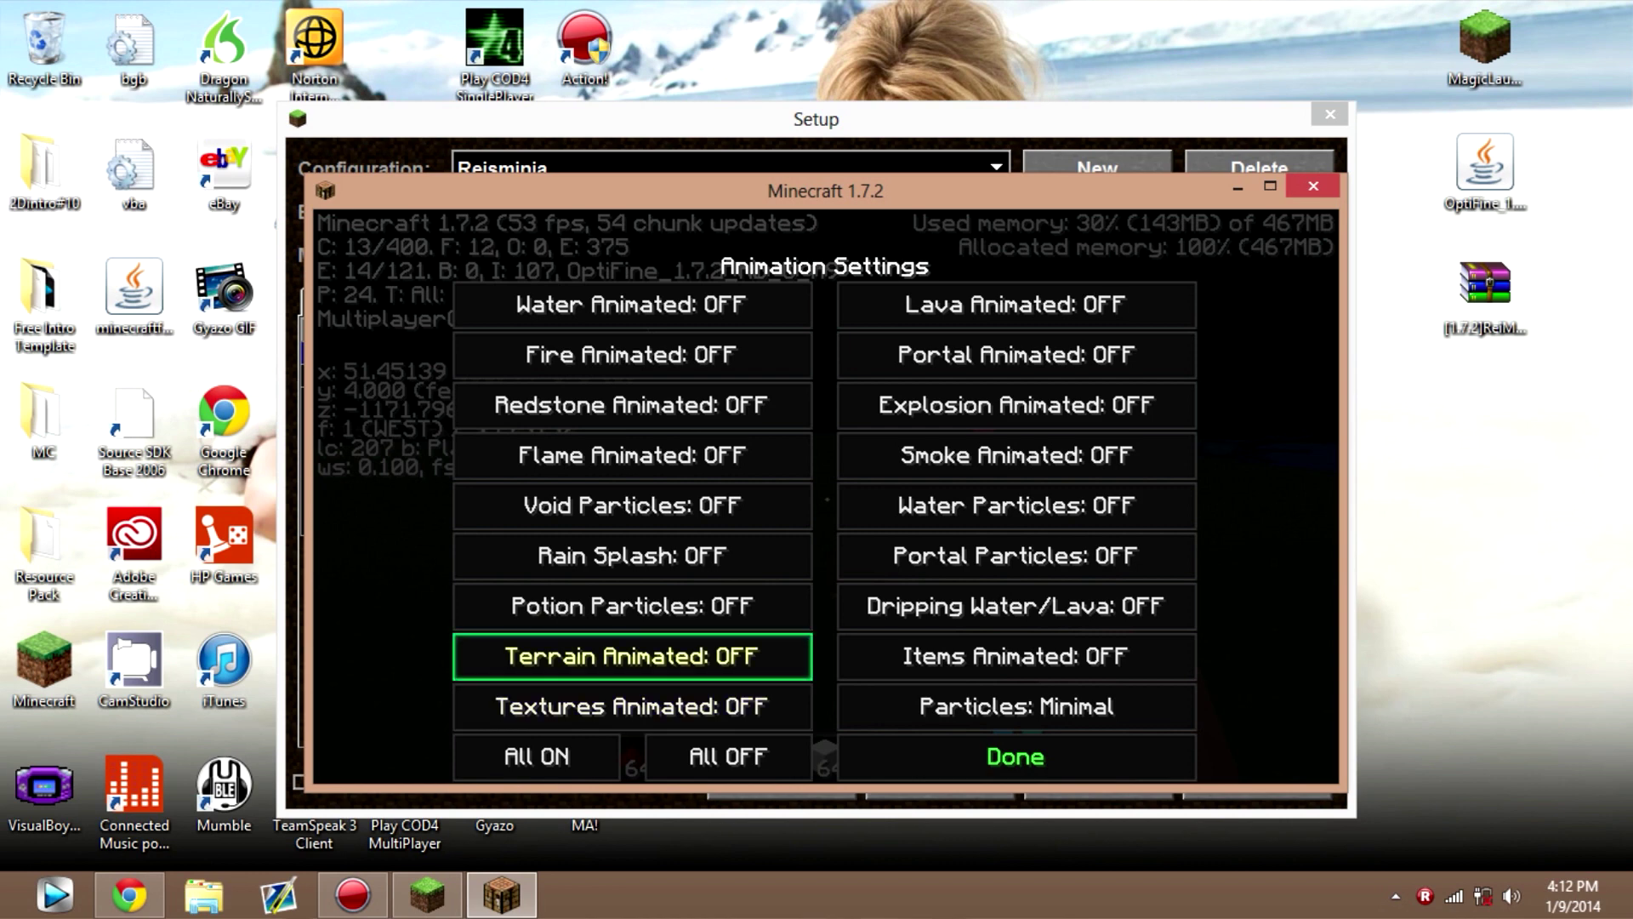
key(Escape)
key(F3)
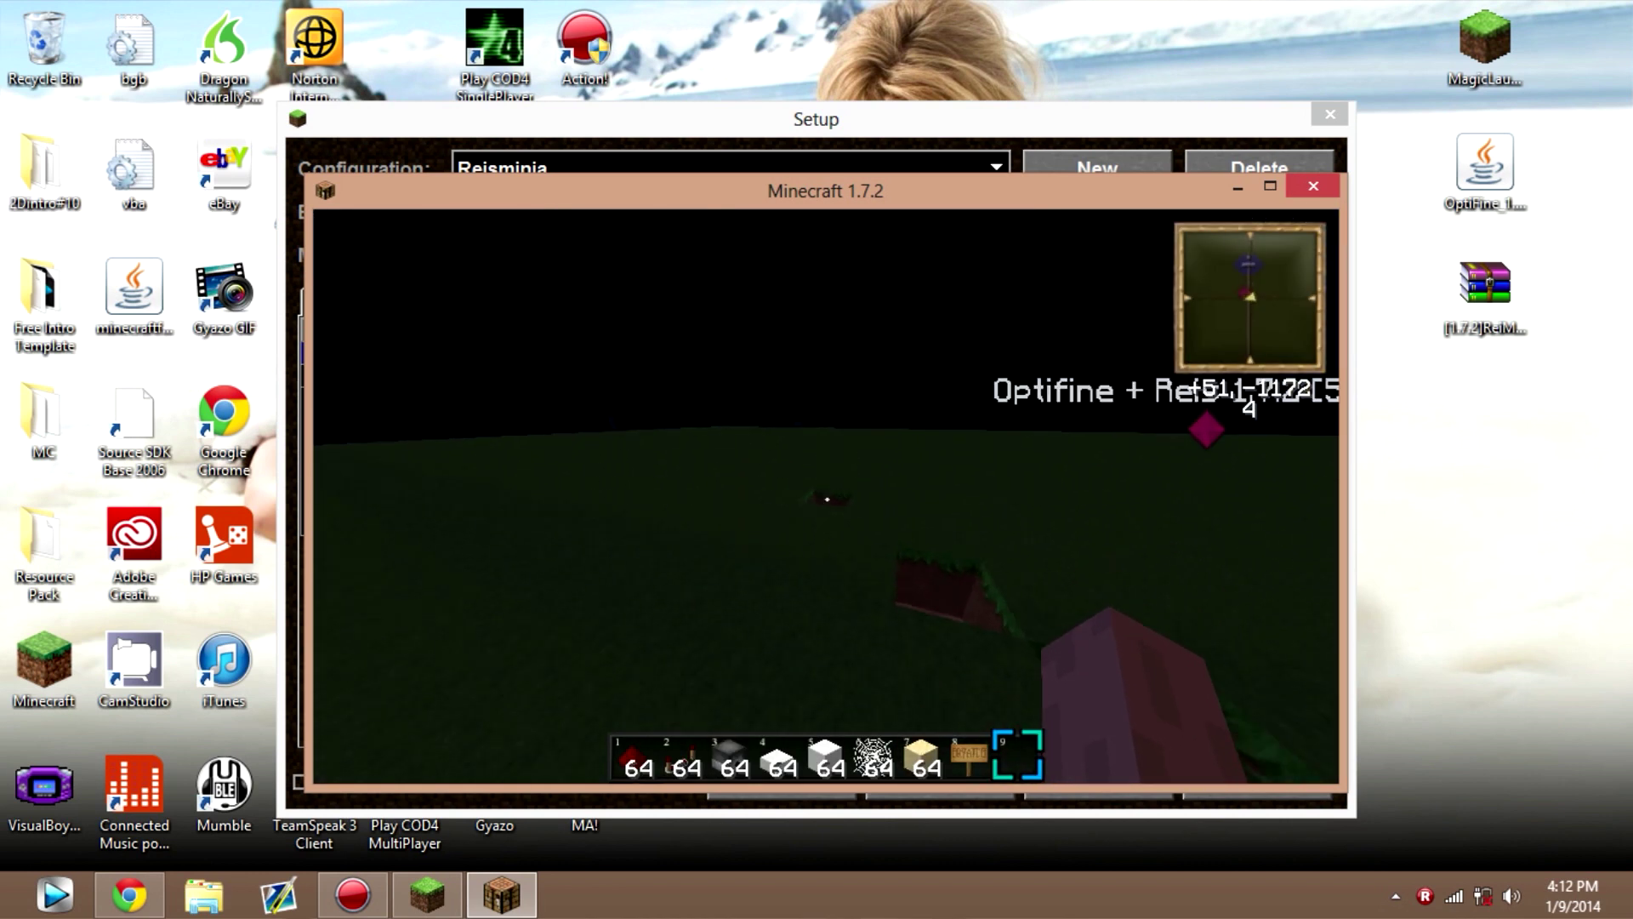
Step: Look through the Rei's Minimap menu and its Minimap Options, and return to the world
key(n)
key(Escape)
key(m)
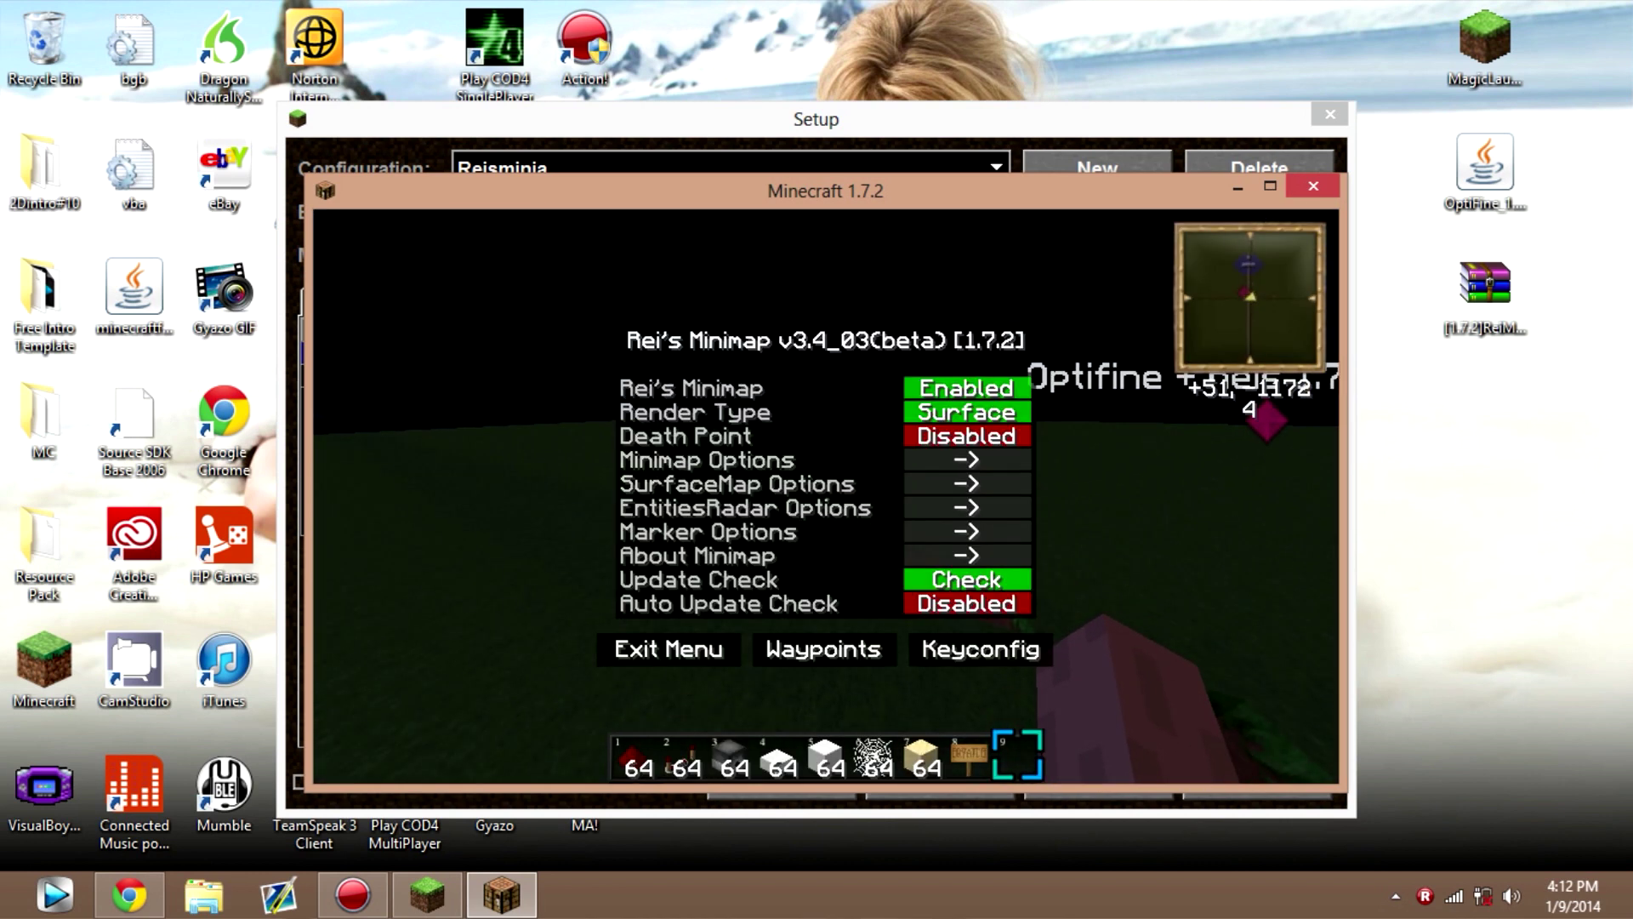
click(968, 459)
key(Escape)
Step: Move and fly around the world to check the minimap and waypoint, and view the creative inventory
key(w)
key(space)
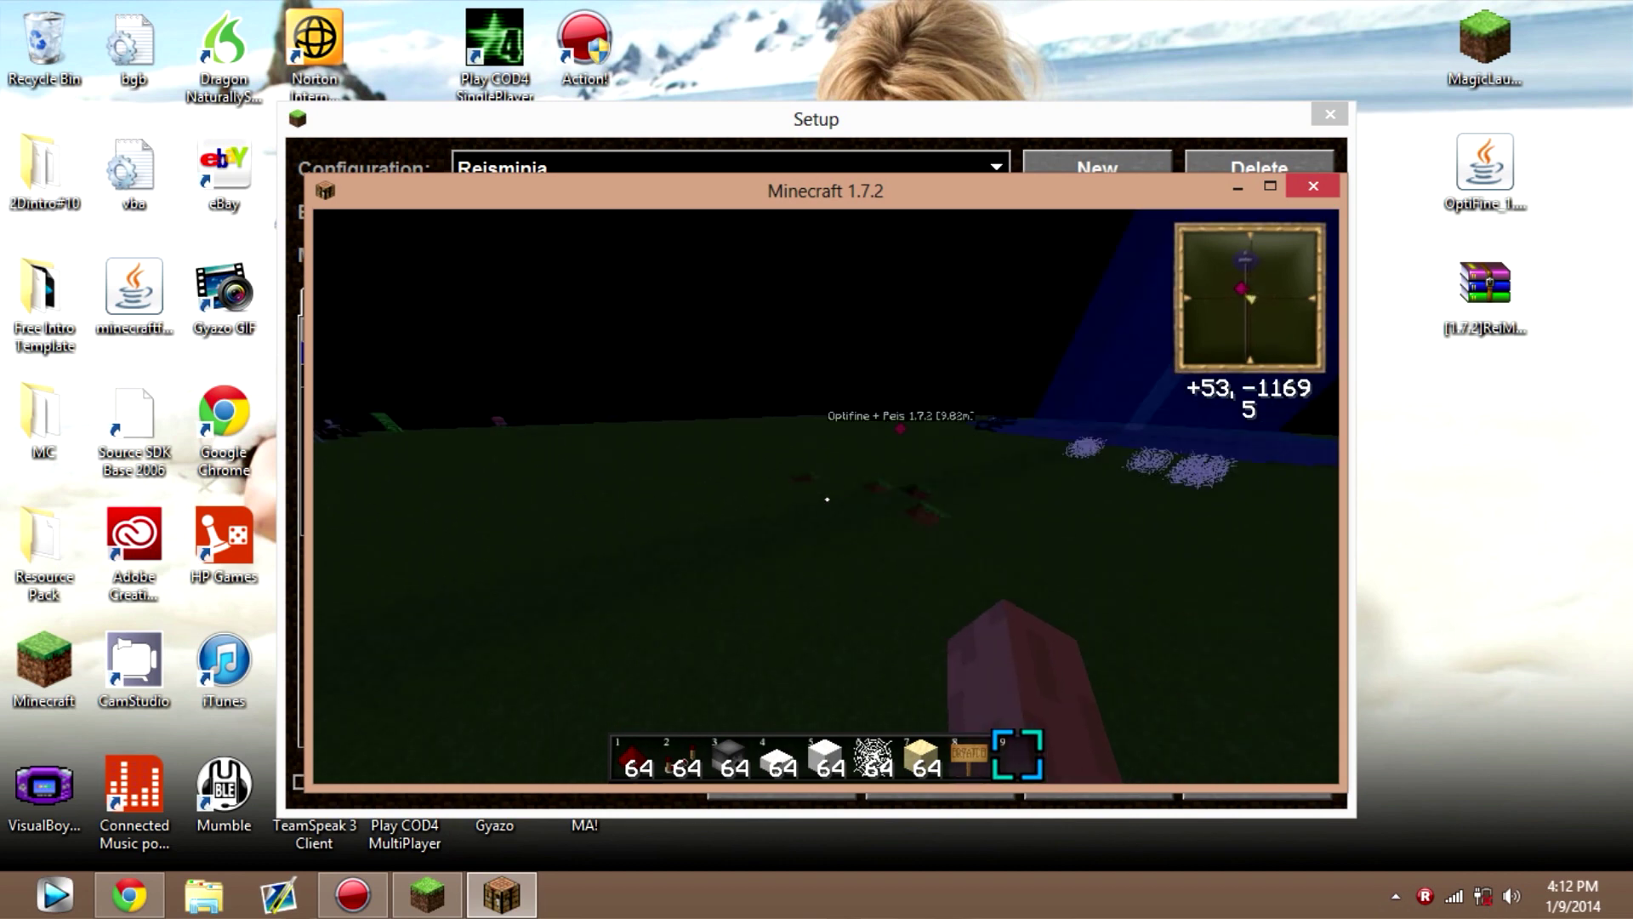
key(space)
key(s)
key(space)
key(w)
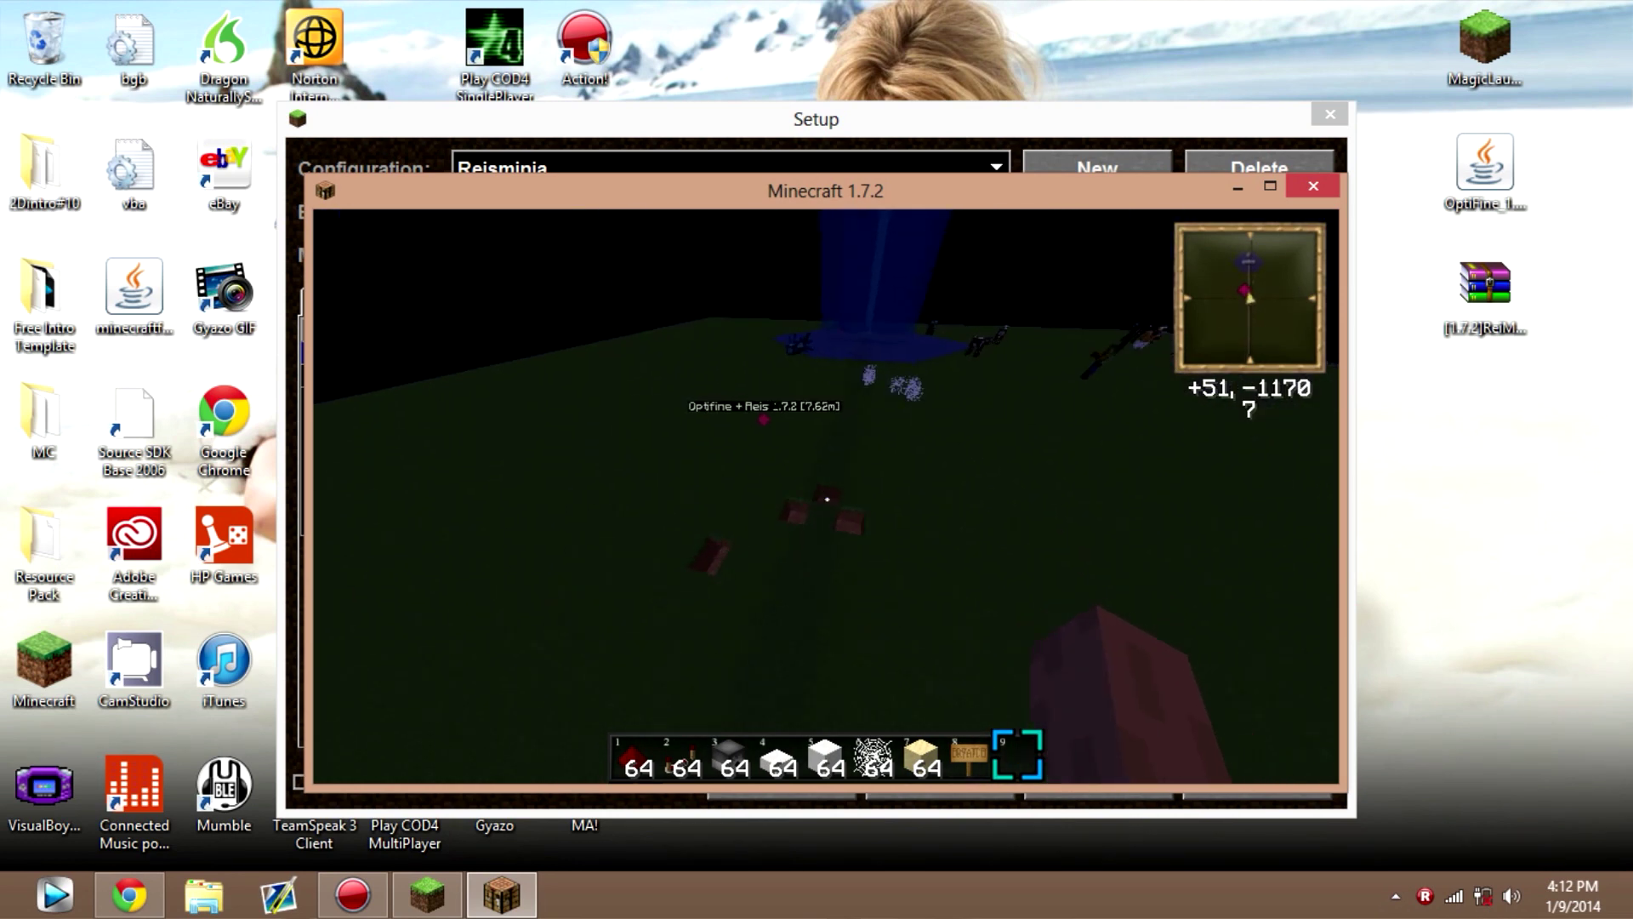
key(e)
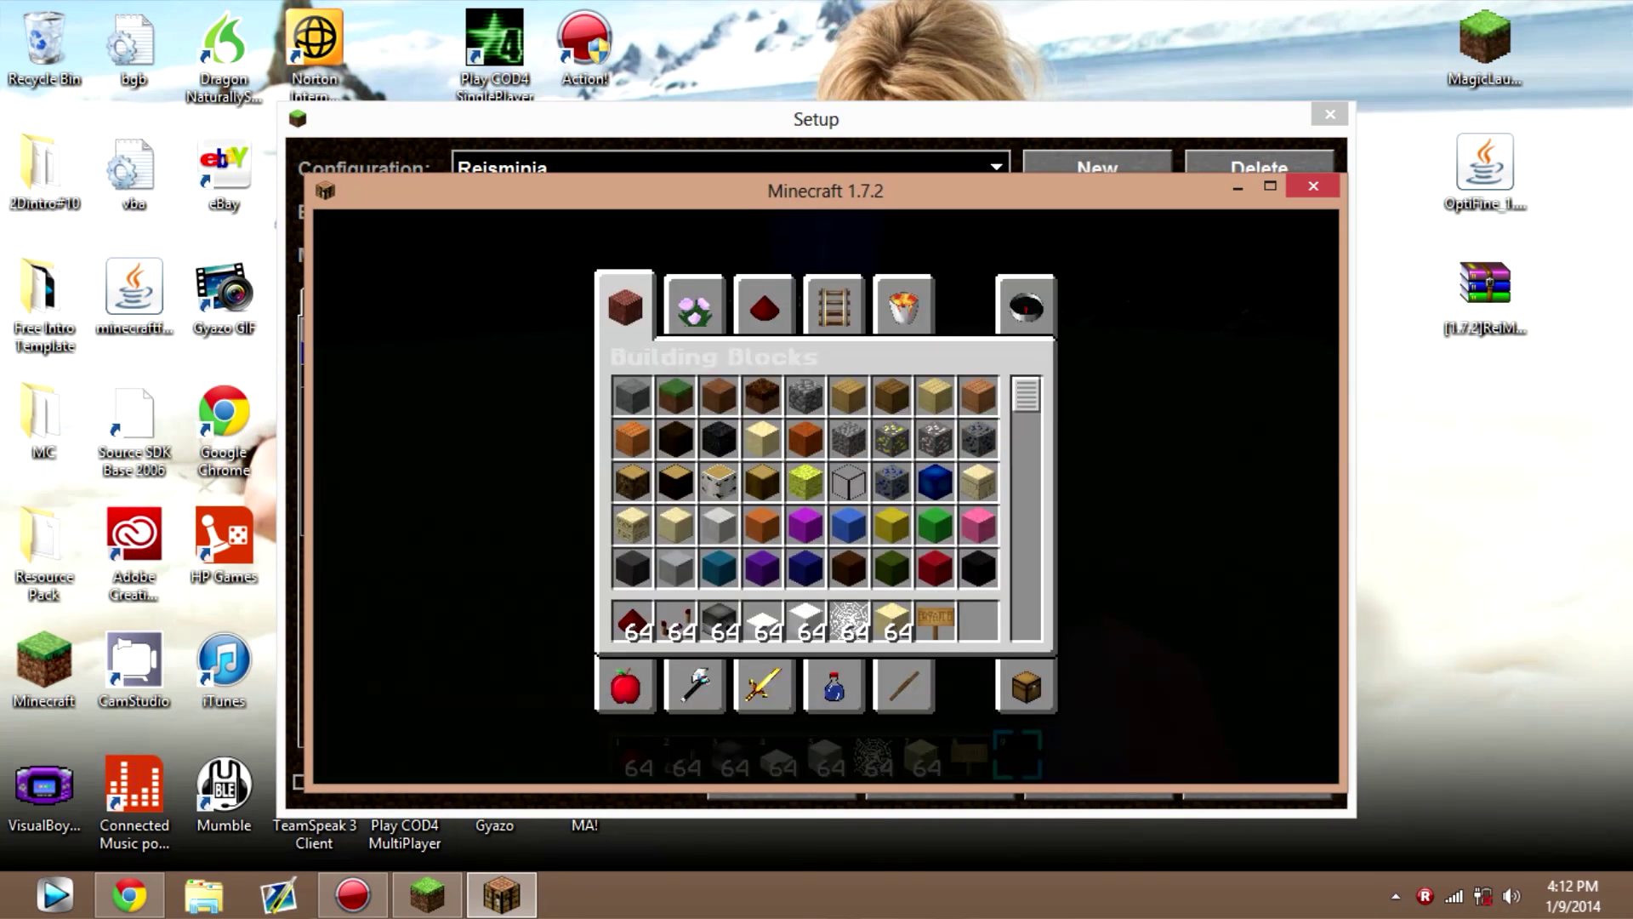
Step: Close the test game, accept the Reisminia setup, and log in with the saved account to launch Minecraft
click(1313, 186)
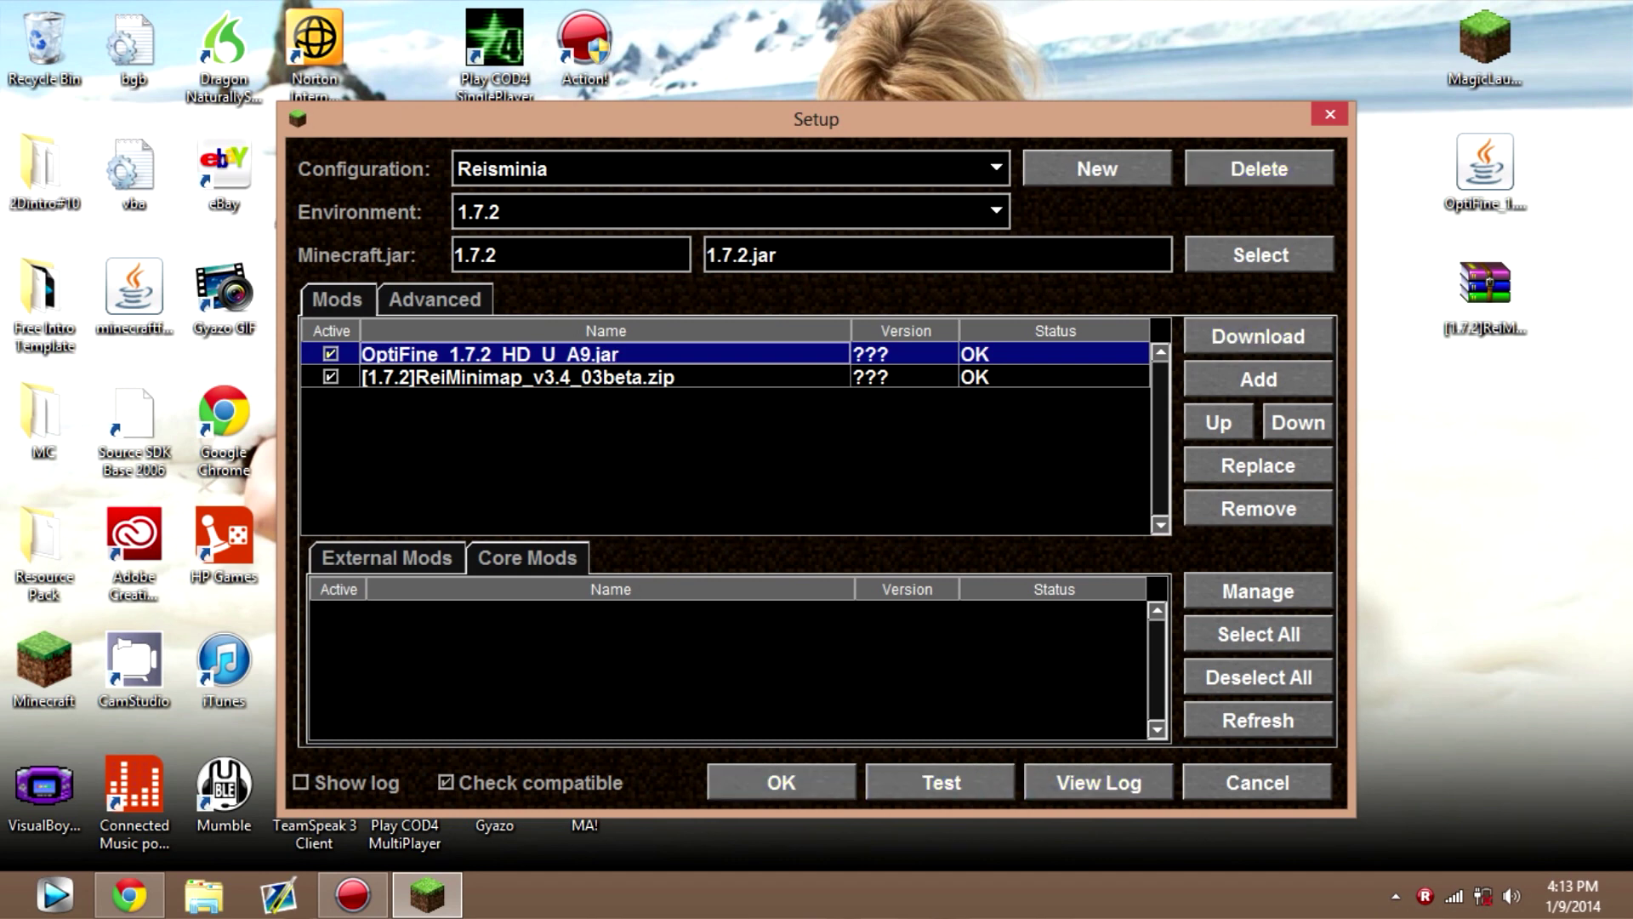
click(780, 781)
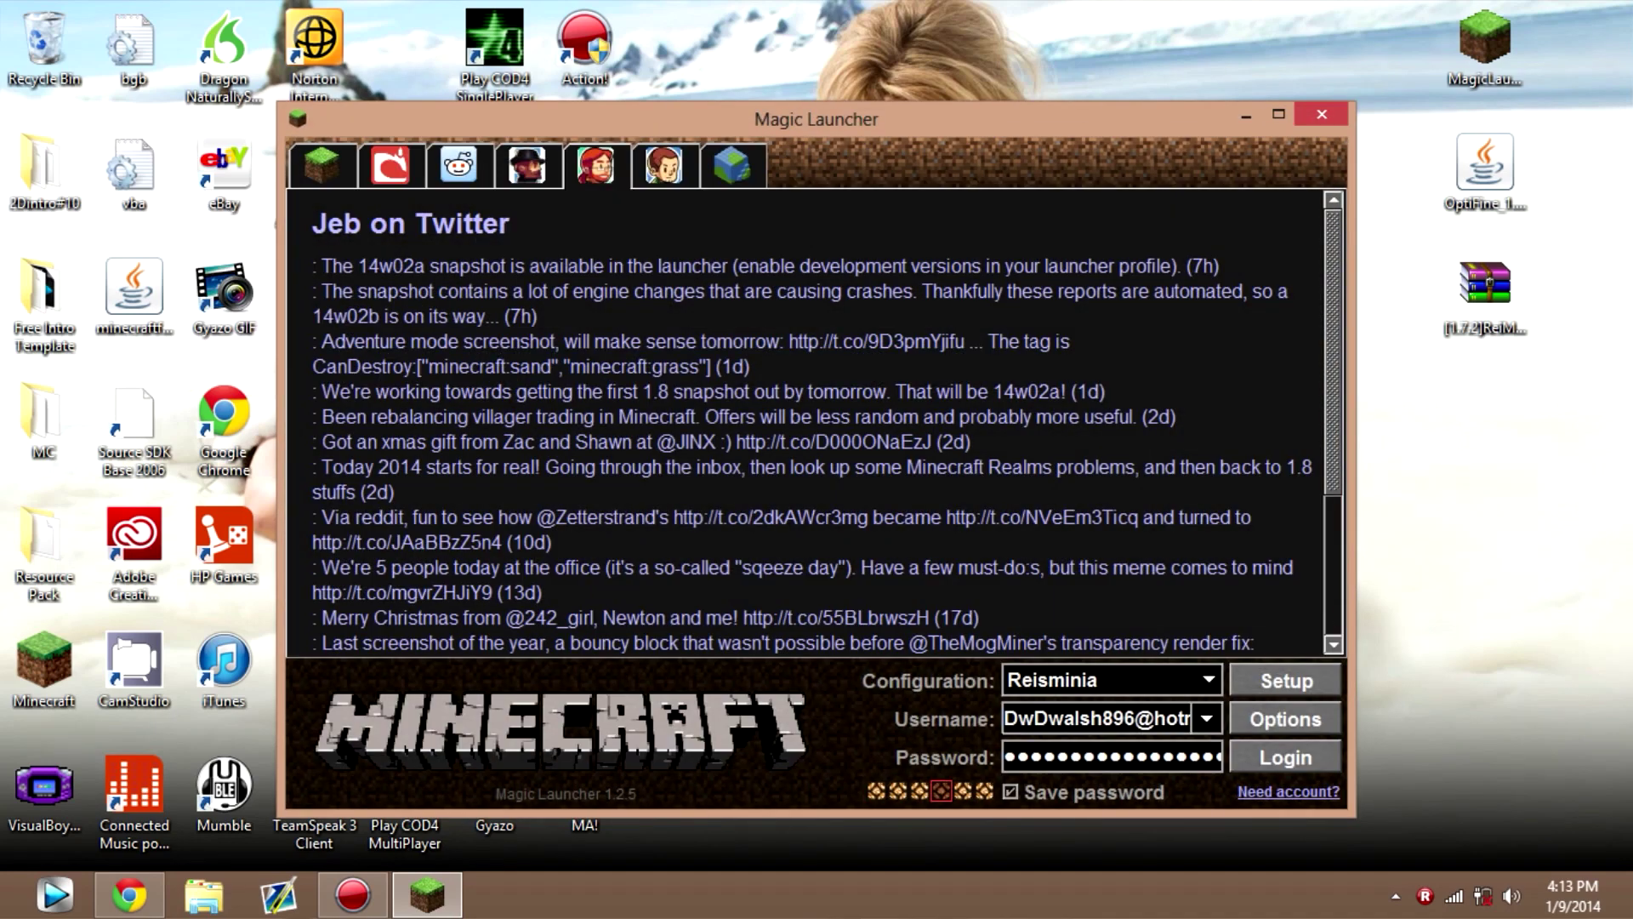
click(1285, 757)
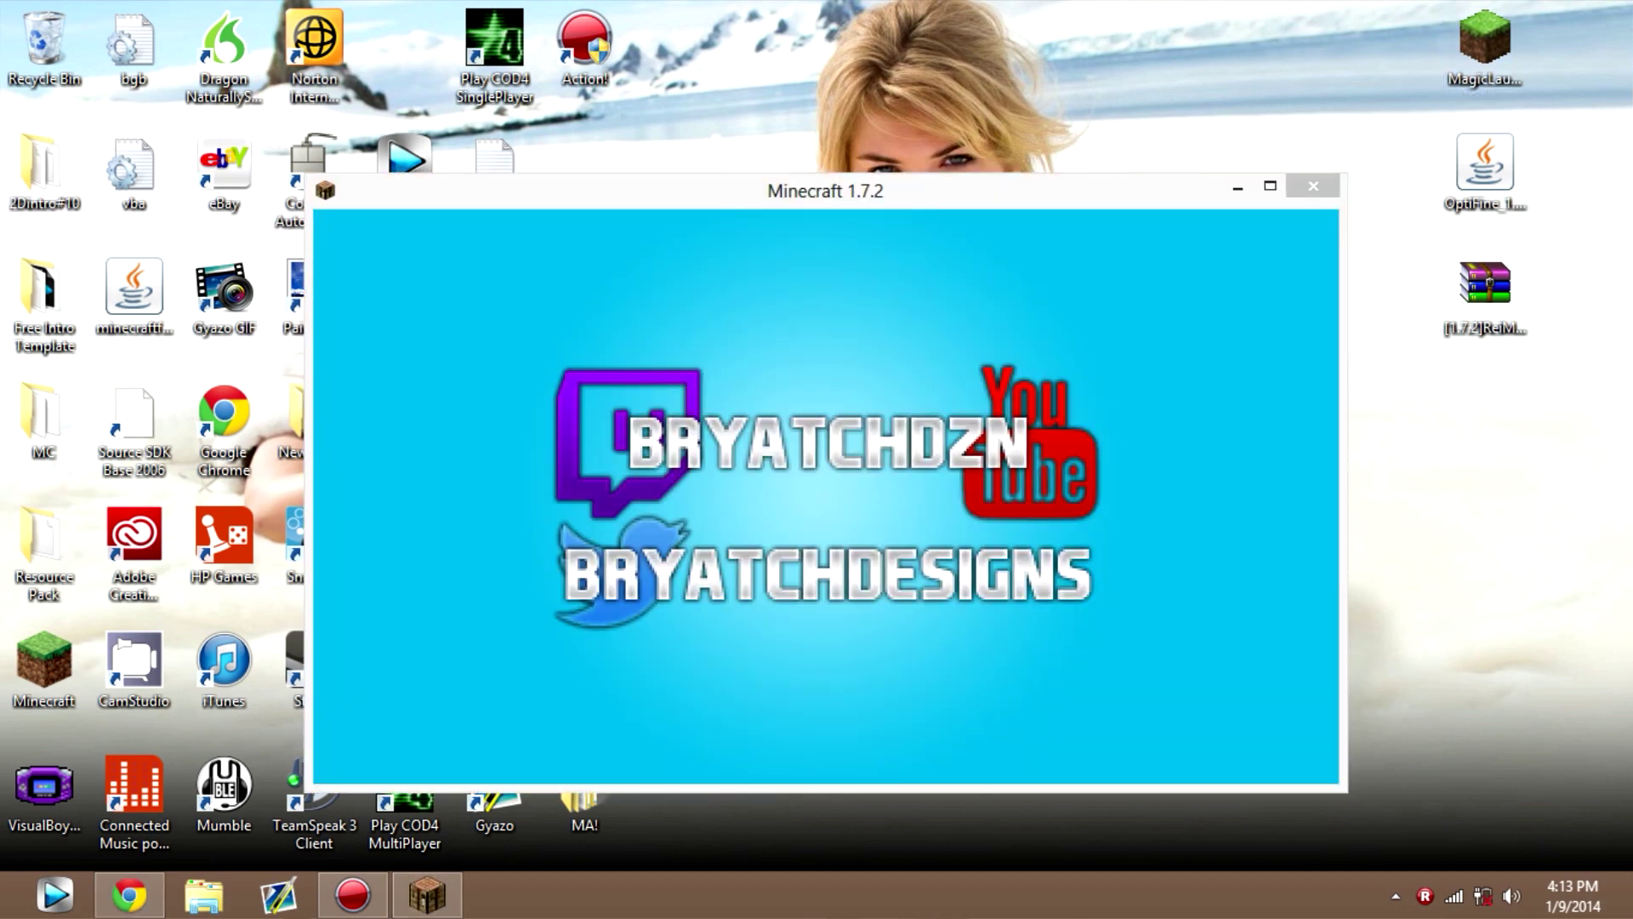
Step: Close the running Minecraft window and log in again to relaunch the game with the Reisminia configuration
click(1313, 186)
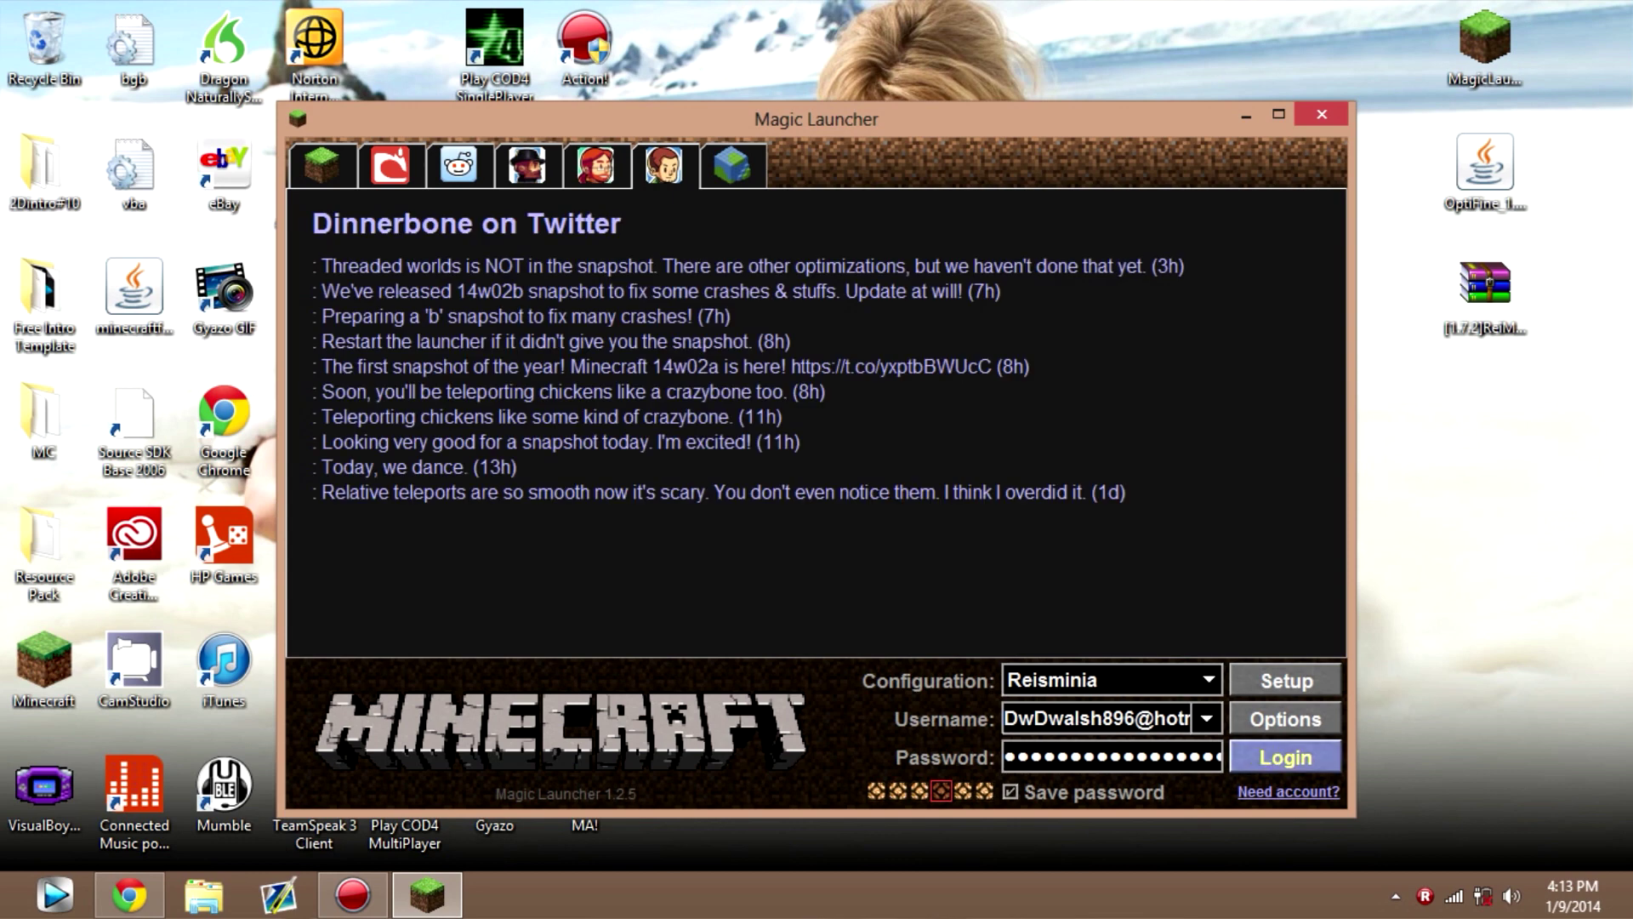
click(1284, 755)
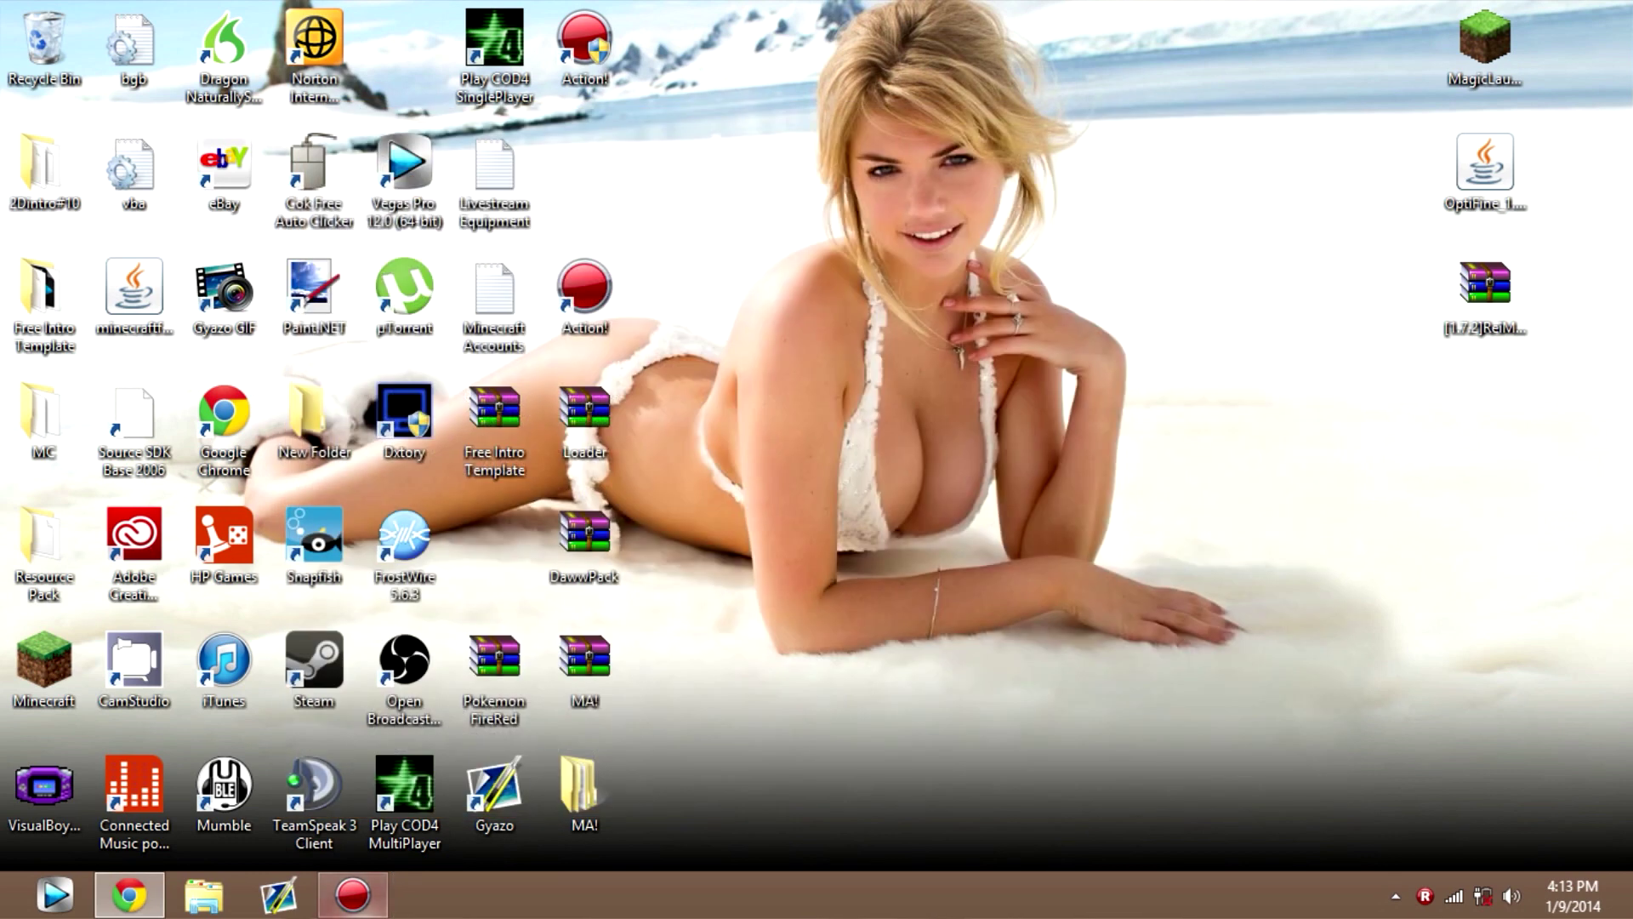
mouse_move(356, 896)
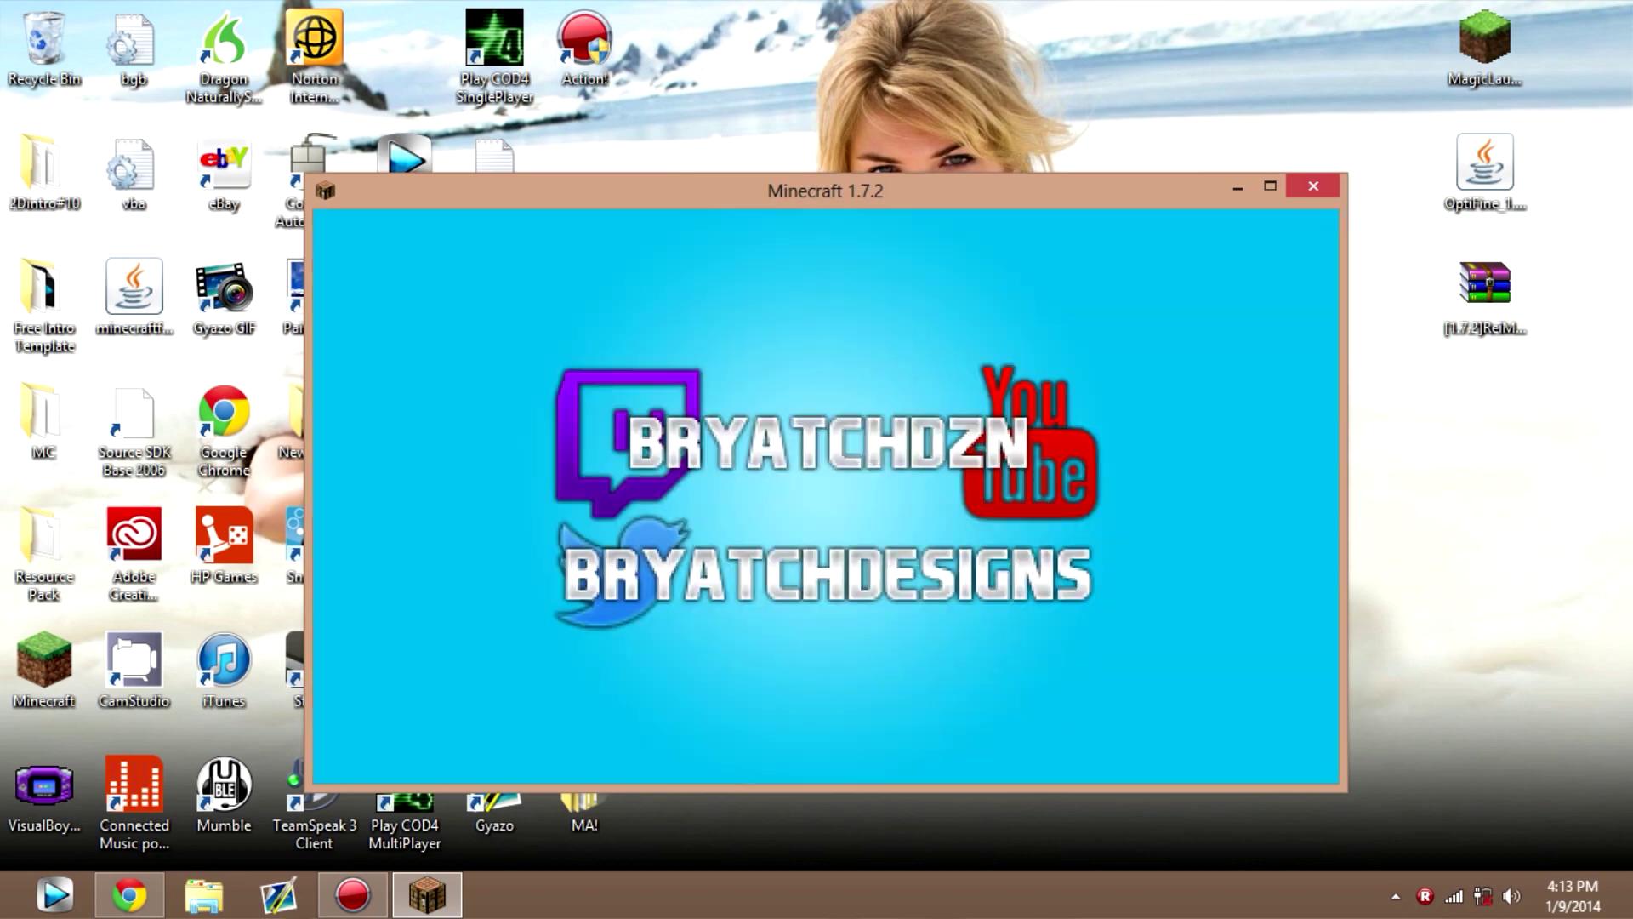